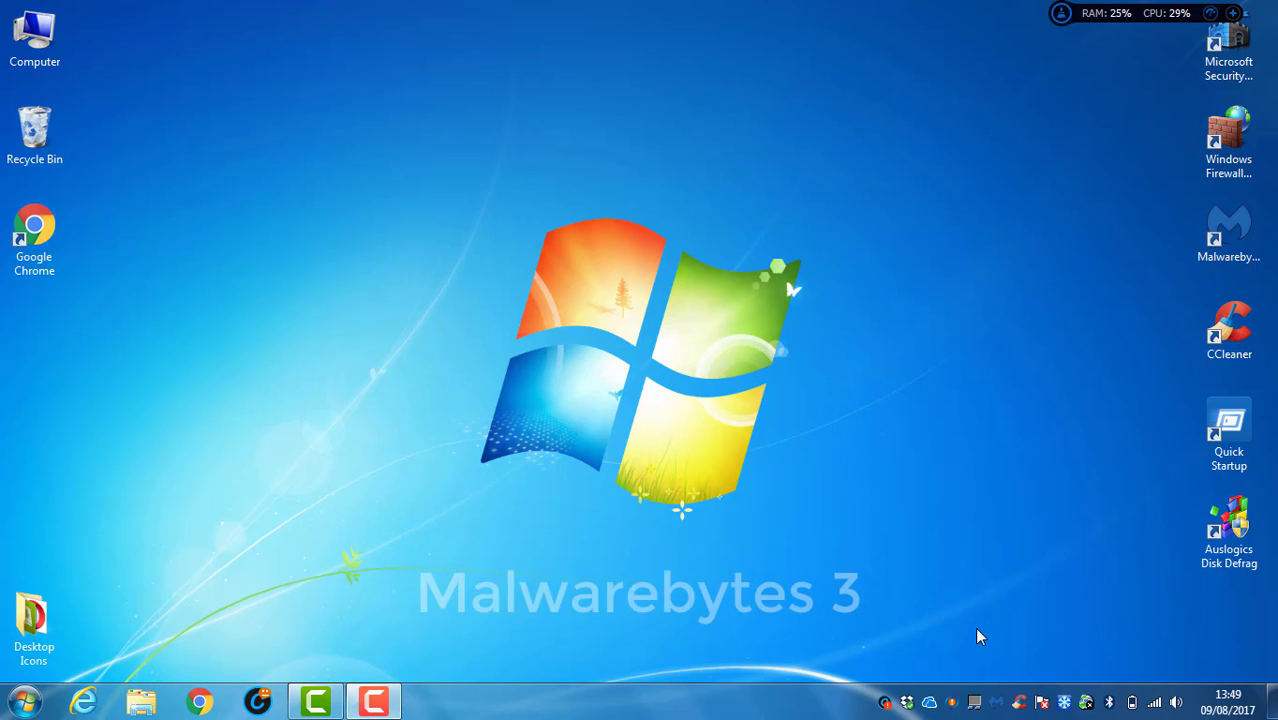
# Step: Launch Malwarebytes from the desktop and move its window toward the upper-left of the desktop
pyautogui.click(1233, 244)
pyautogui.doubleClick(1233, 244)
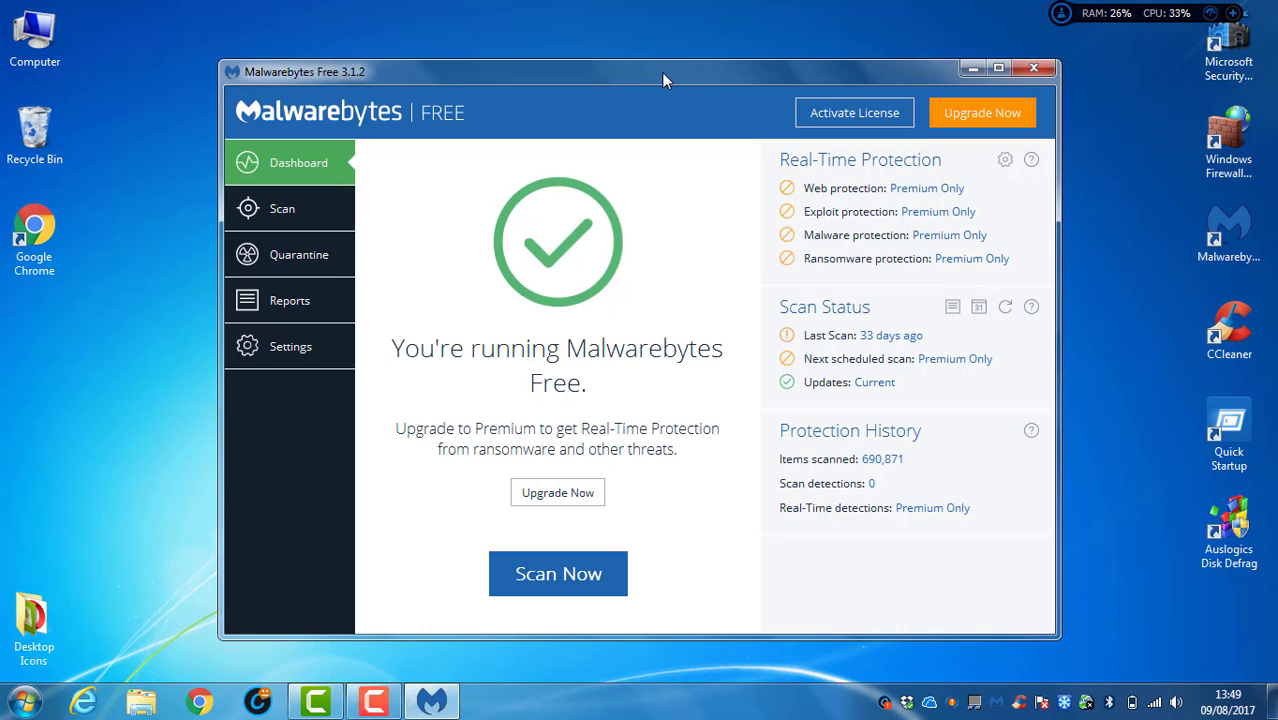
pyautogui.moveTo(661, 72); pyautogui.dragTo(609, 41)
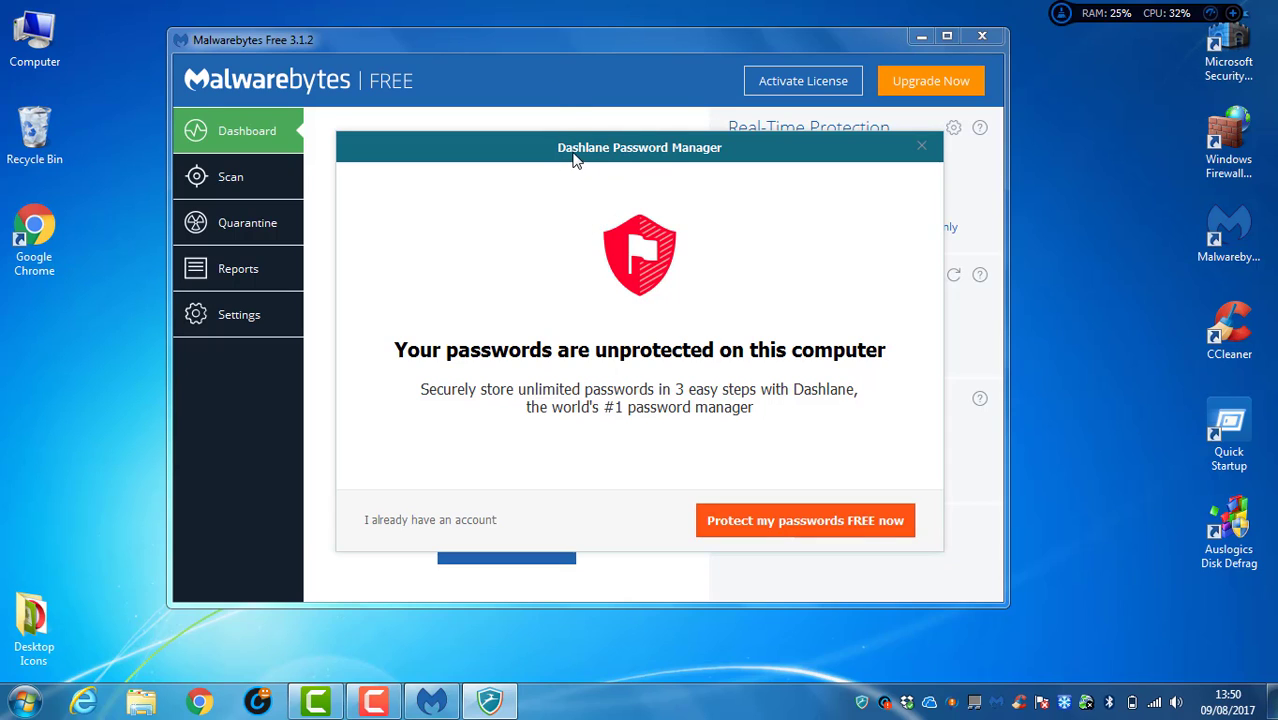
# Step: Move the Dashlane pop-up aside, then open Advanced SystemCare to view its Clean & Optimize page and close it
pyautogui.moveTo(568, 157); pyautogui.dragTo(529, 138)
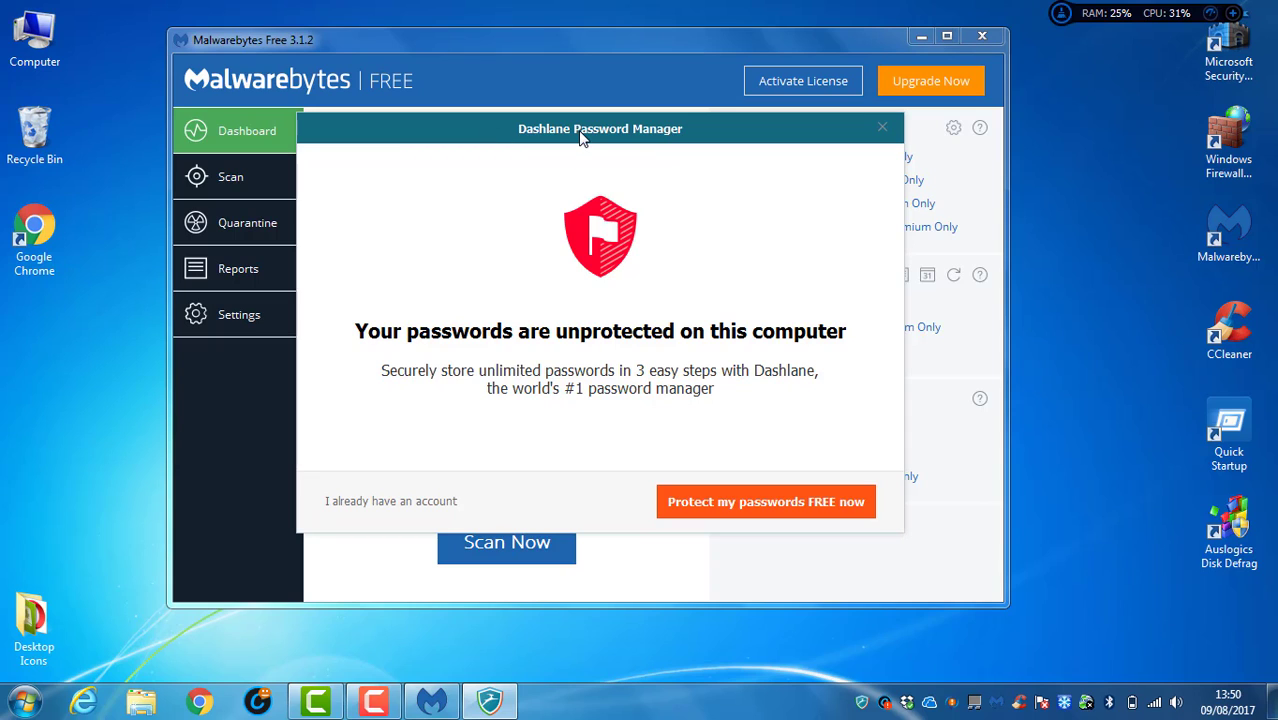
pyautogui.moveTo(580, 138); pyautogui.dragTo(622, 176)
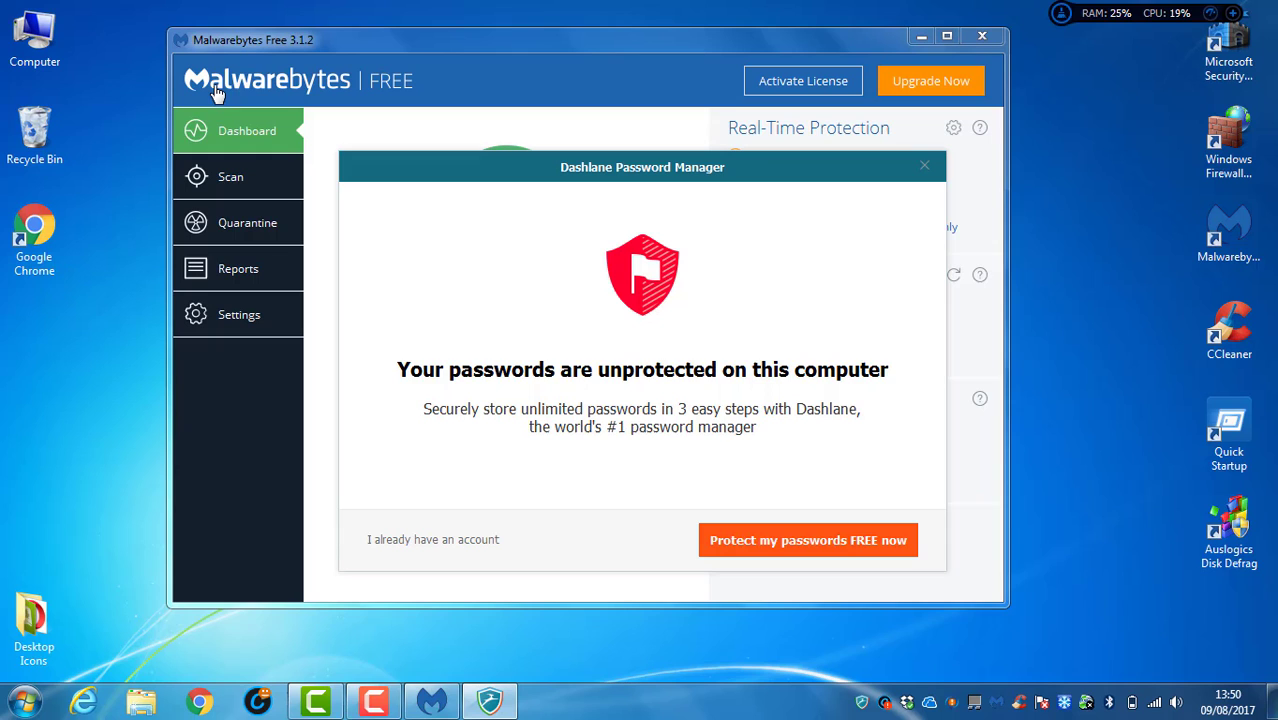
pyautogui.click(24, 701)
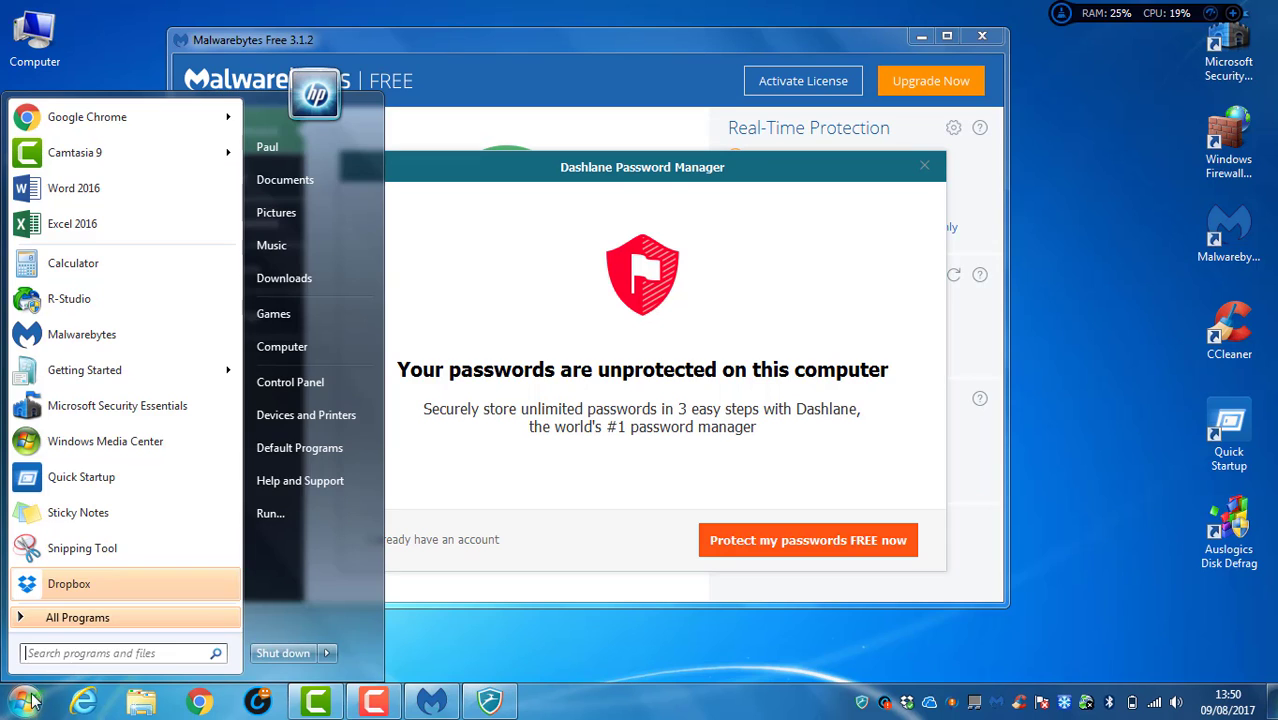
pyautogui.click(245, 702)
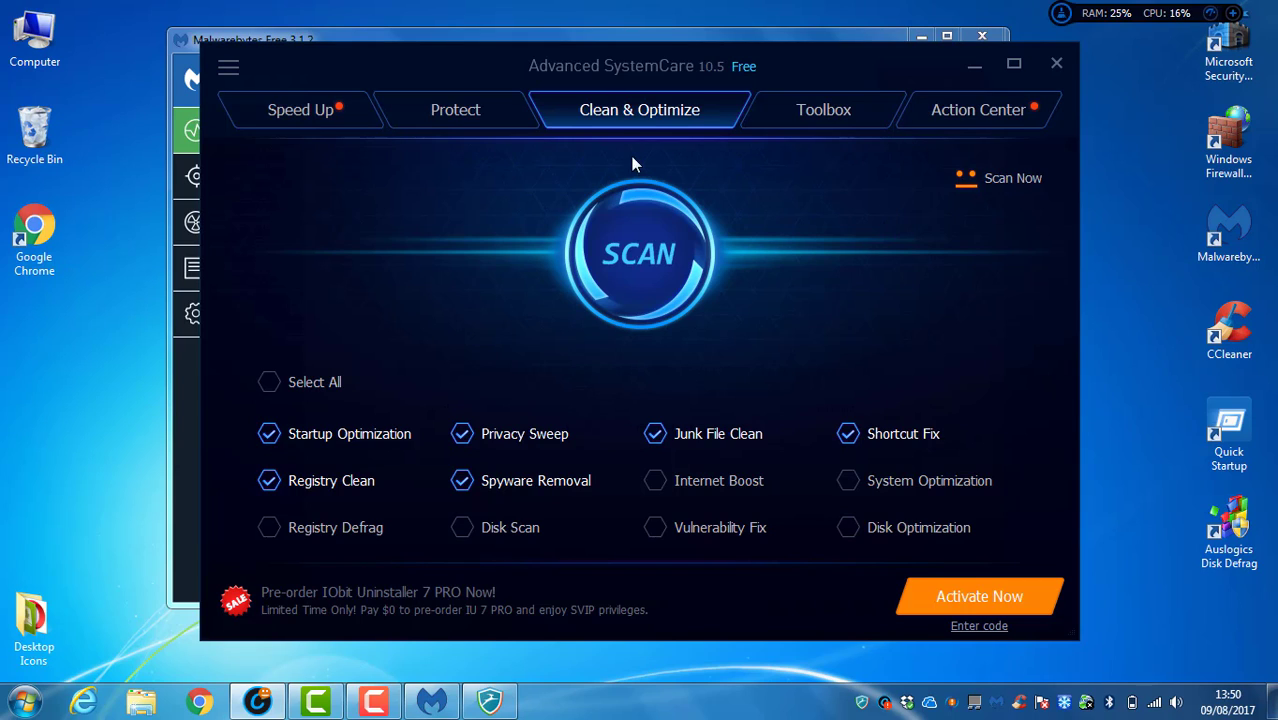
pyautogui.click(1056, 63)
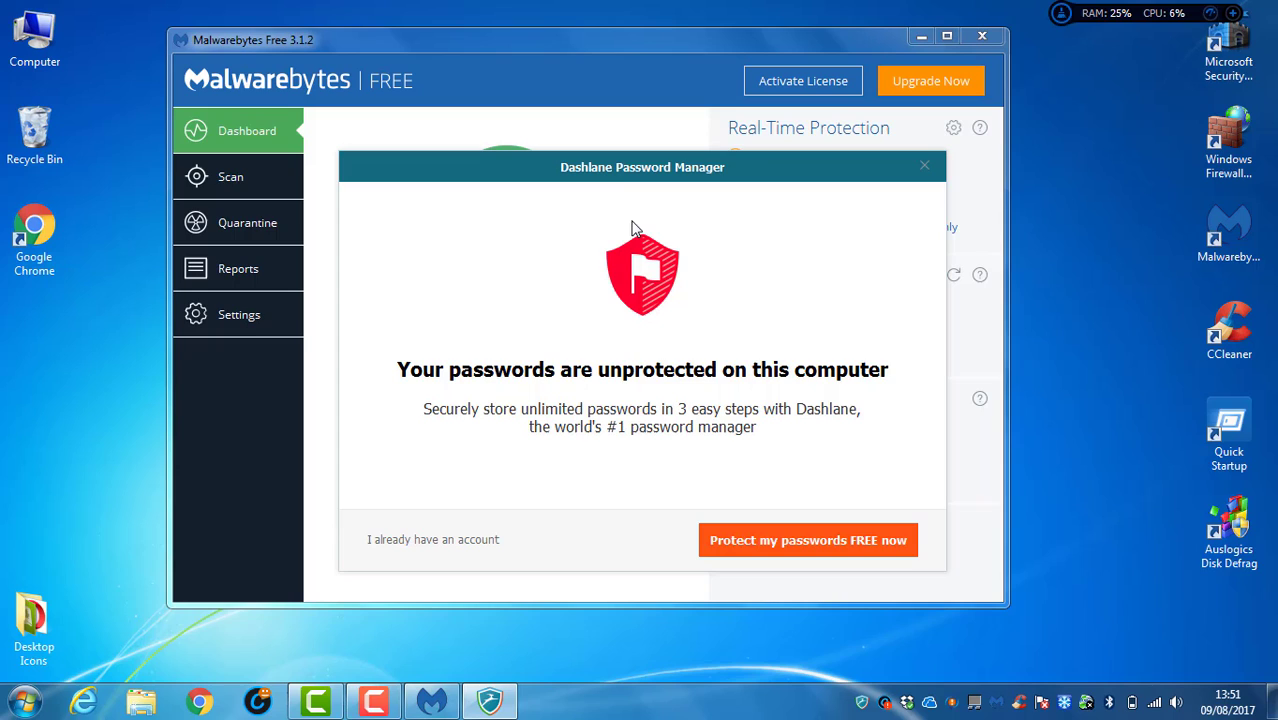
# Step: Decline the Dashlane Password Manager offer with the "Don't protect me" choice and close its web page in the browser
pyautogui.click(926, 170)
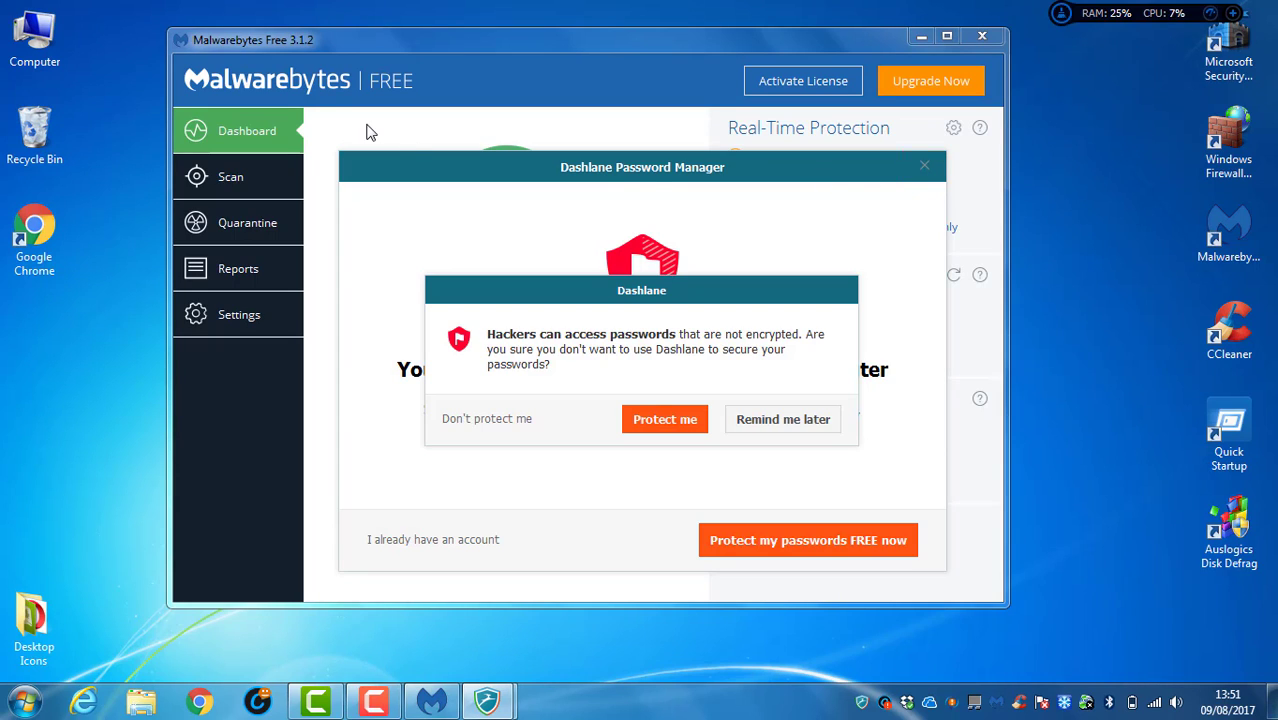
pyautogui.click(505, 422)
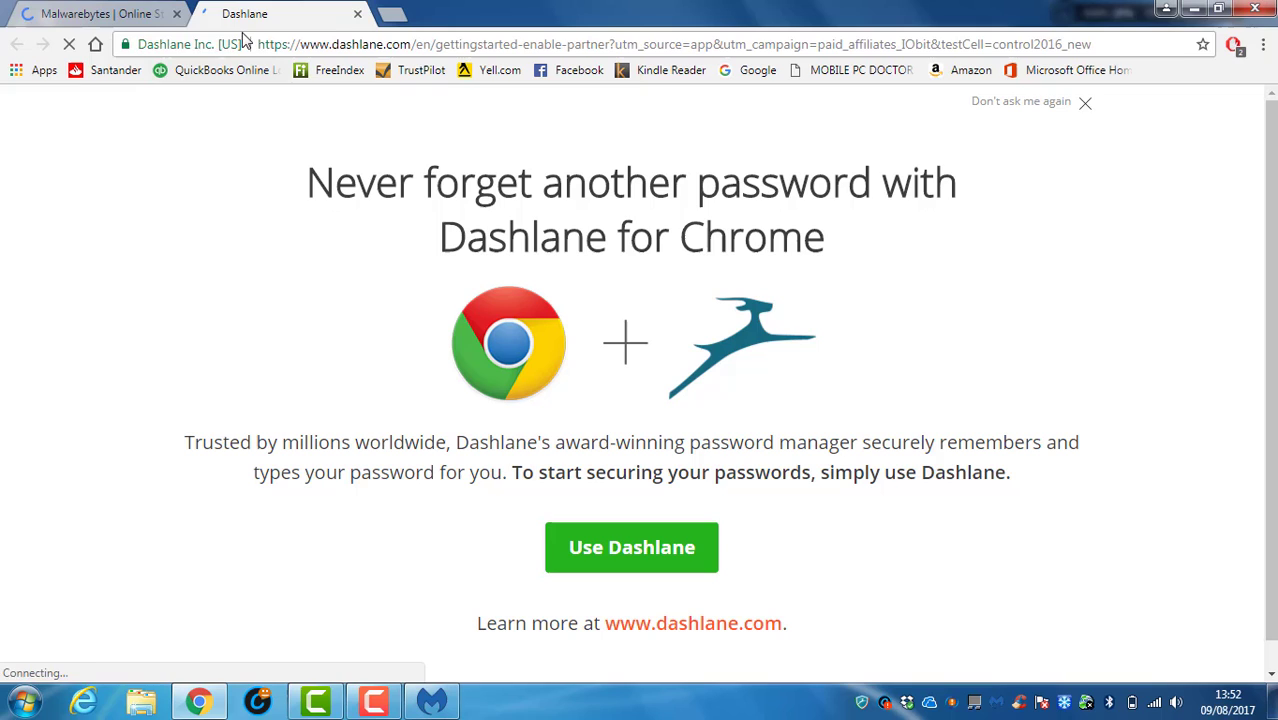
pyautogui.click(357, 14)
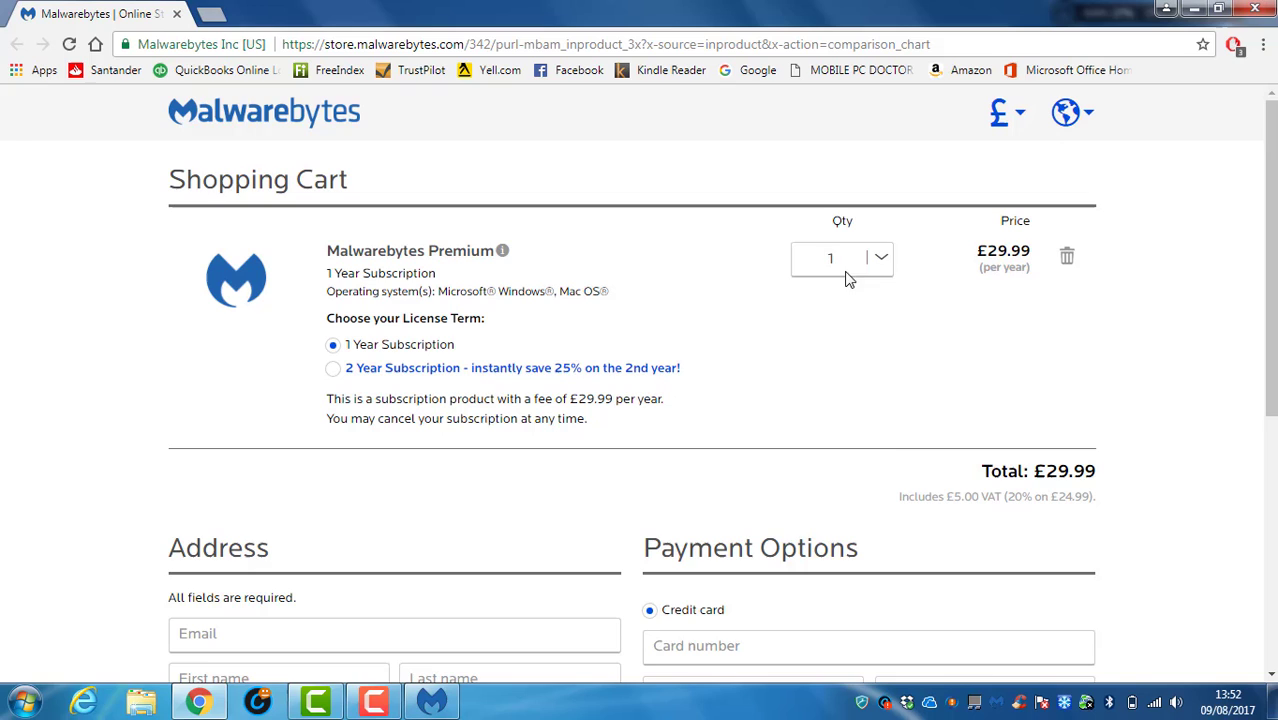
# Step: Try a quantity of 2 for Malwarebytes Premium in the shopping cart, and return it to 1
pyautogui.click(879, 261)
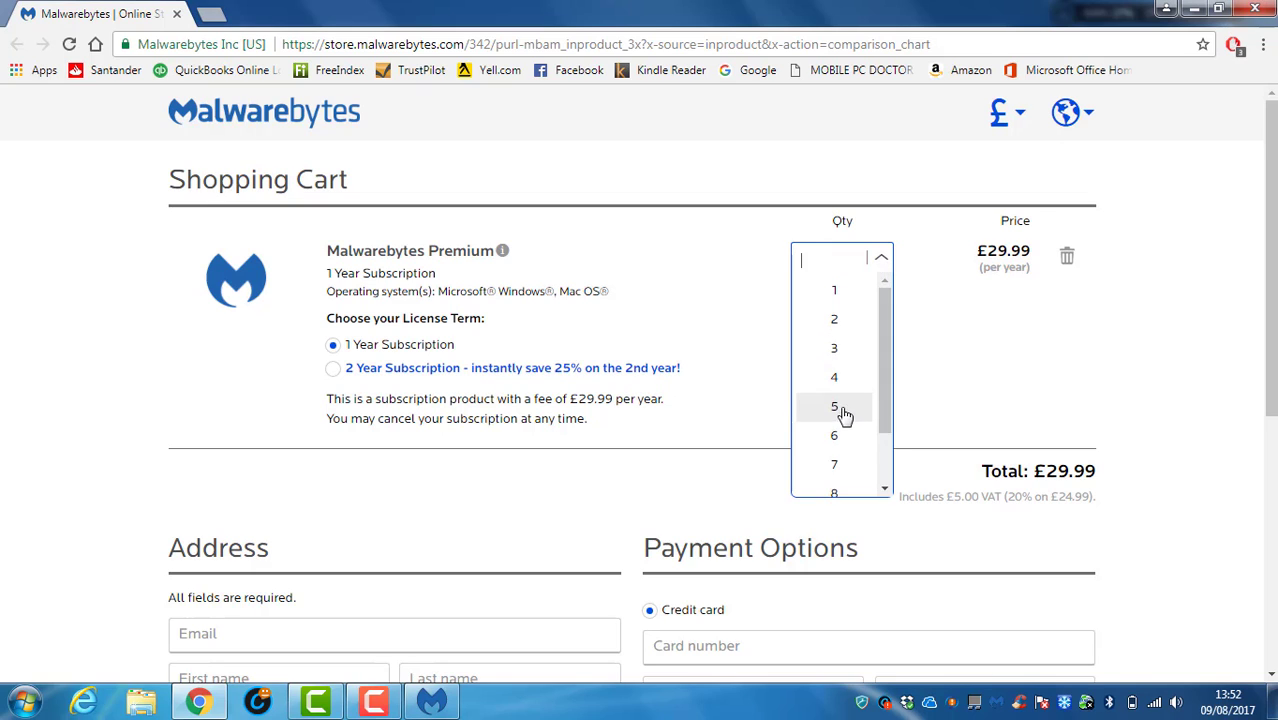
pyautogui.click(834, 321)
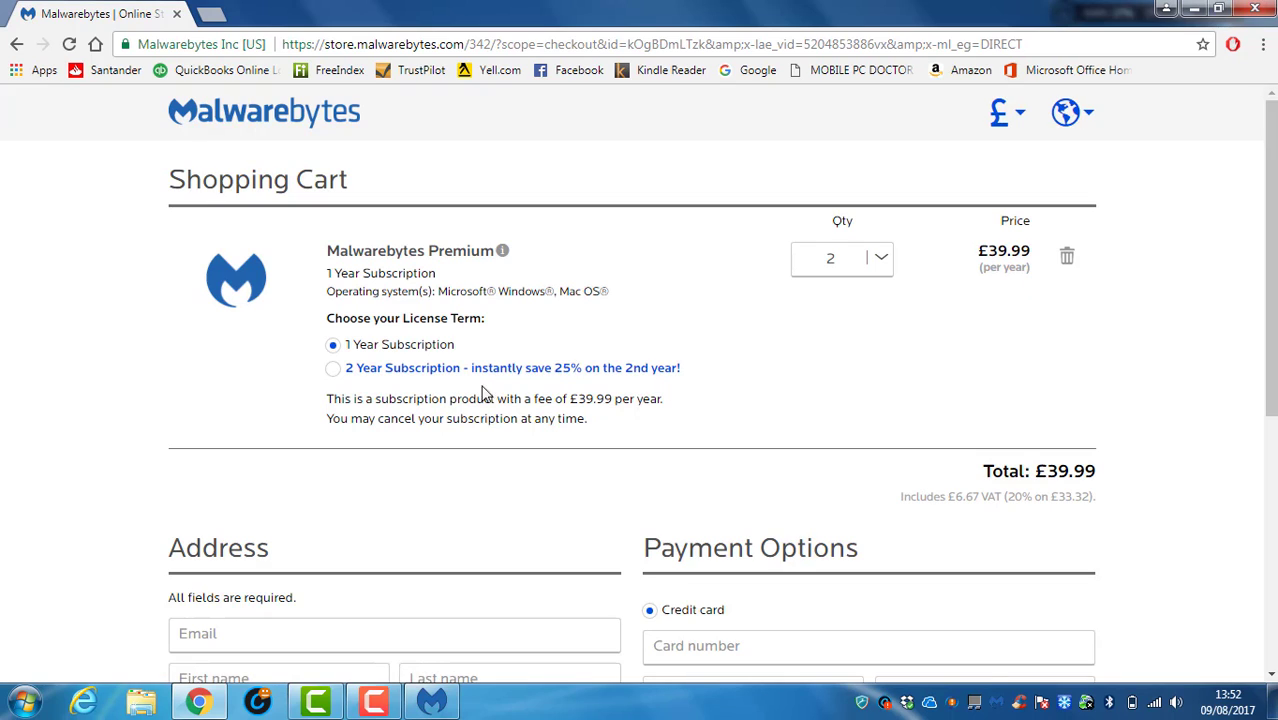
pyautogui.click(877, 264)
pyautogui.click(847, 295)
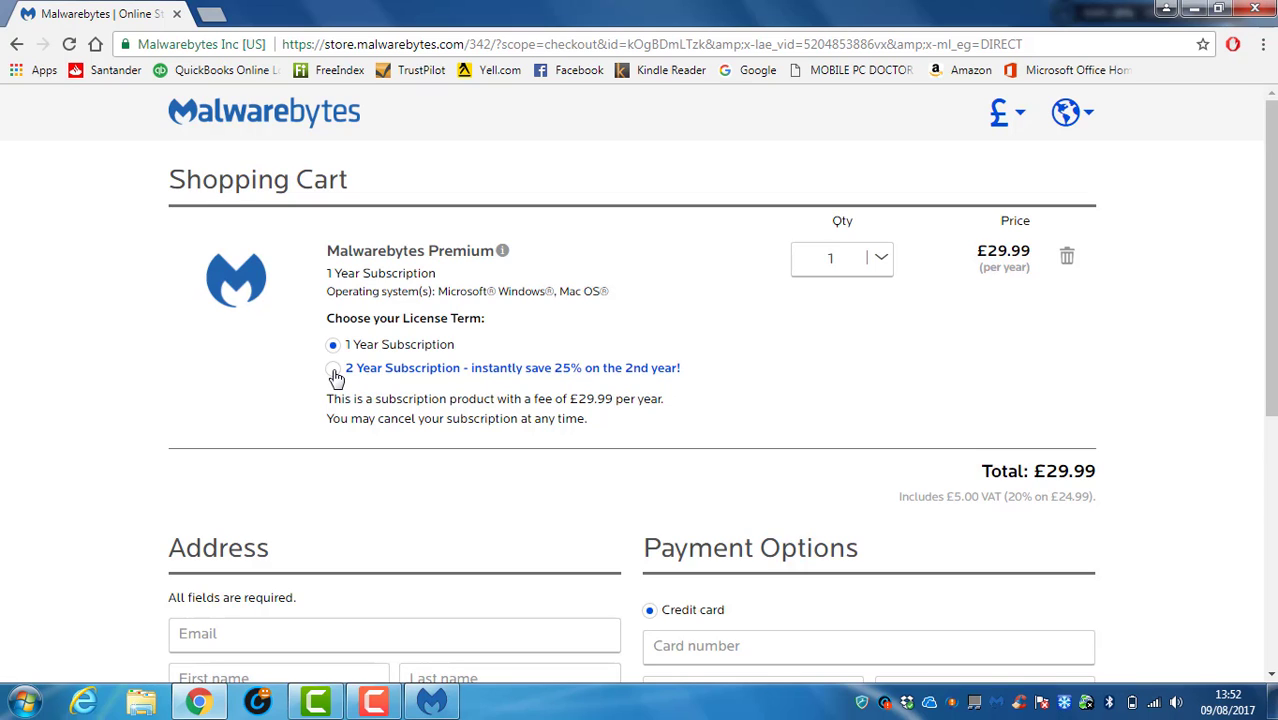
# Step: Preview the 2 Year Subscription with the PayPal and credit card payment options in the cart, and close the browser without ordering
pyautogui.click(334, 372)
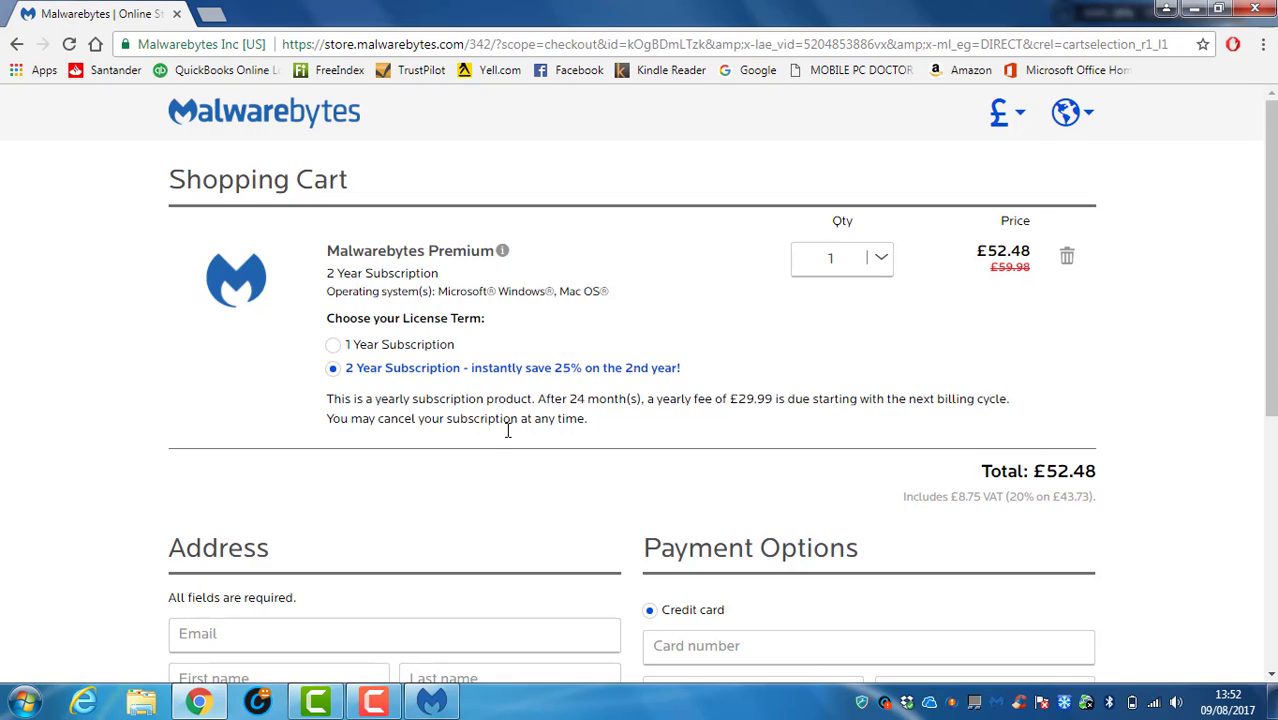
pyautogui.scroll(-2, 478, 472)
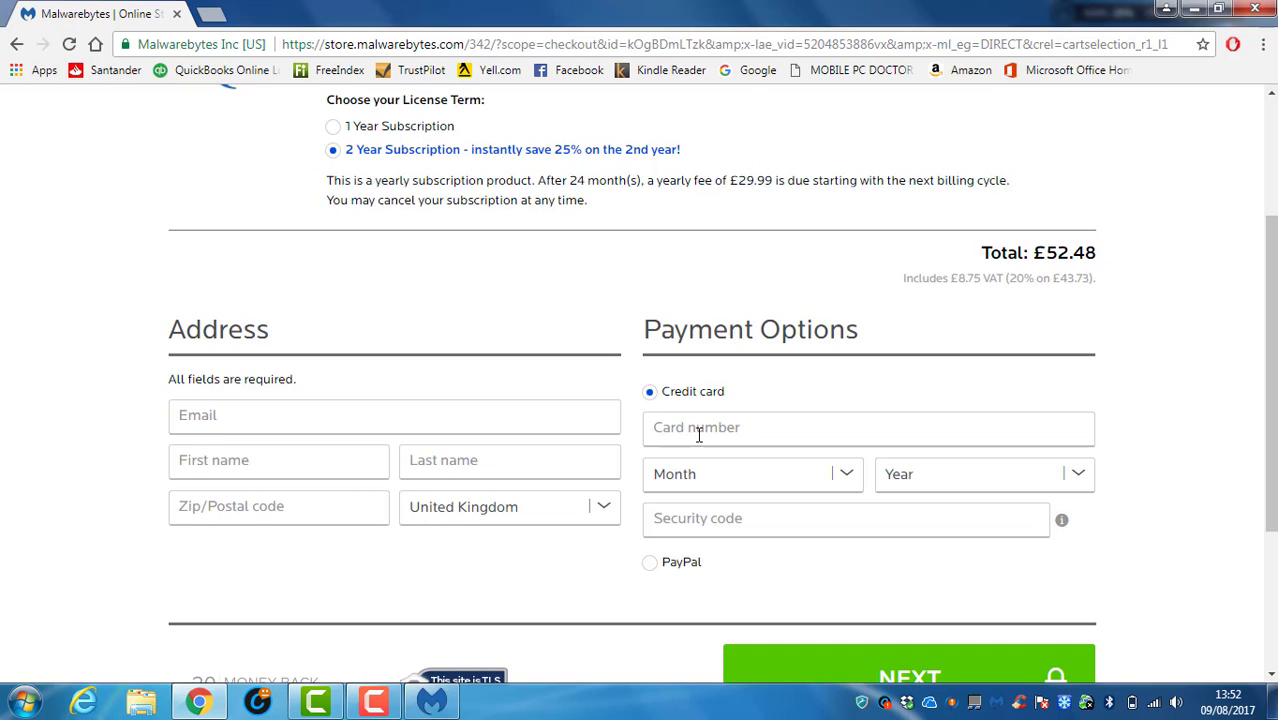
pyautogui.scroll(-2, 862, 536)
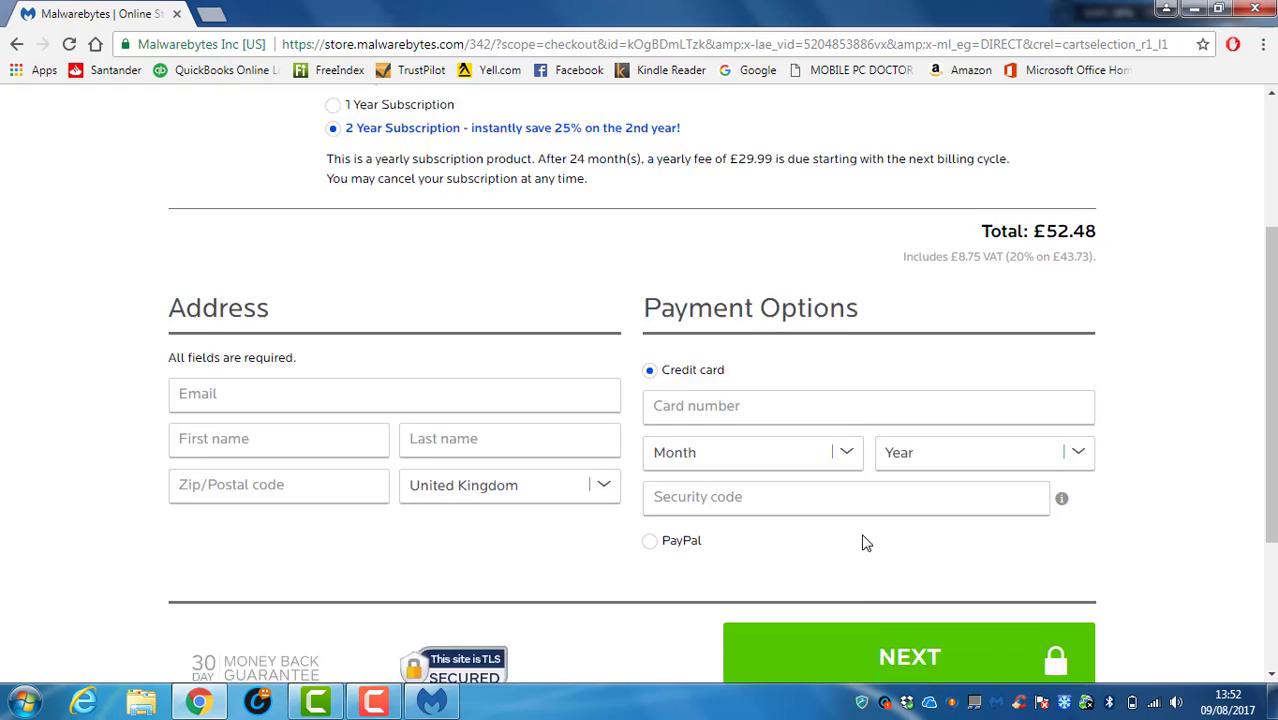
pyautogui.click(650, 326)
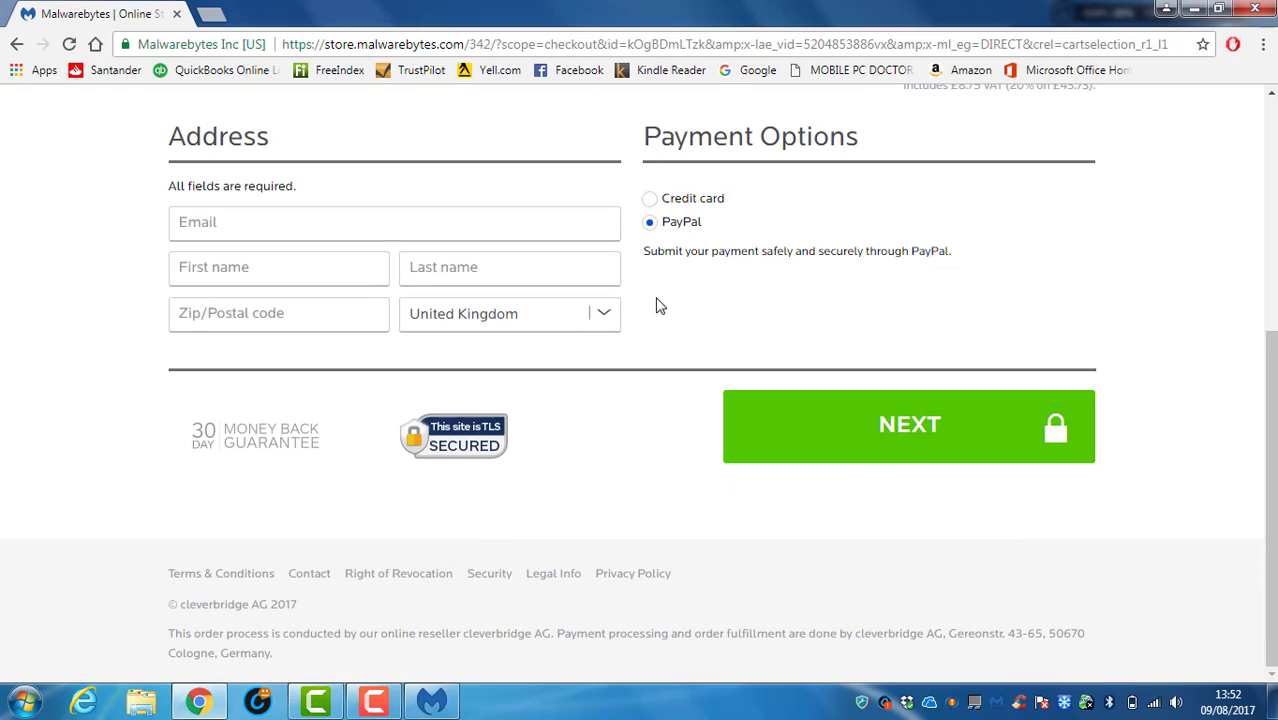
pyautogui.click(653, 198)
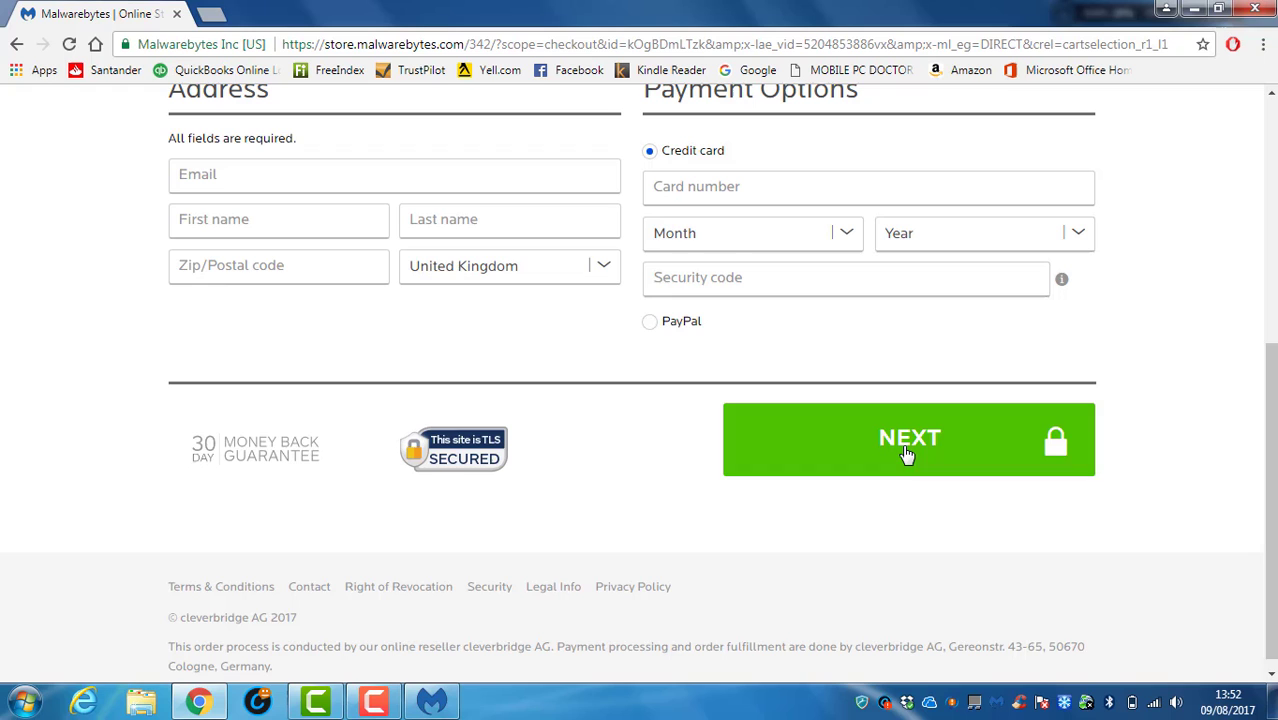
pyautogui.scroll(3, 812, 372)
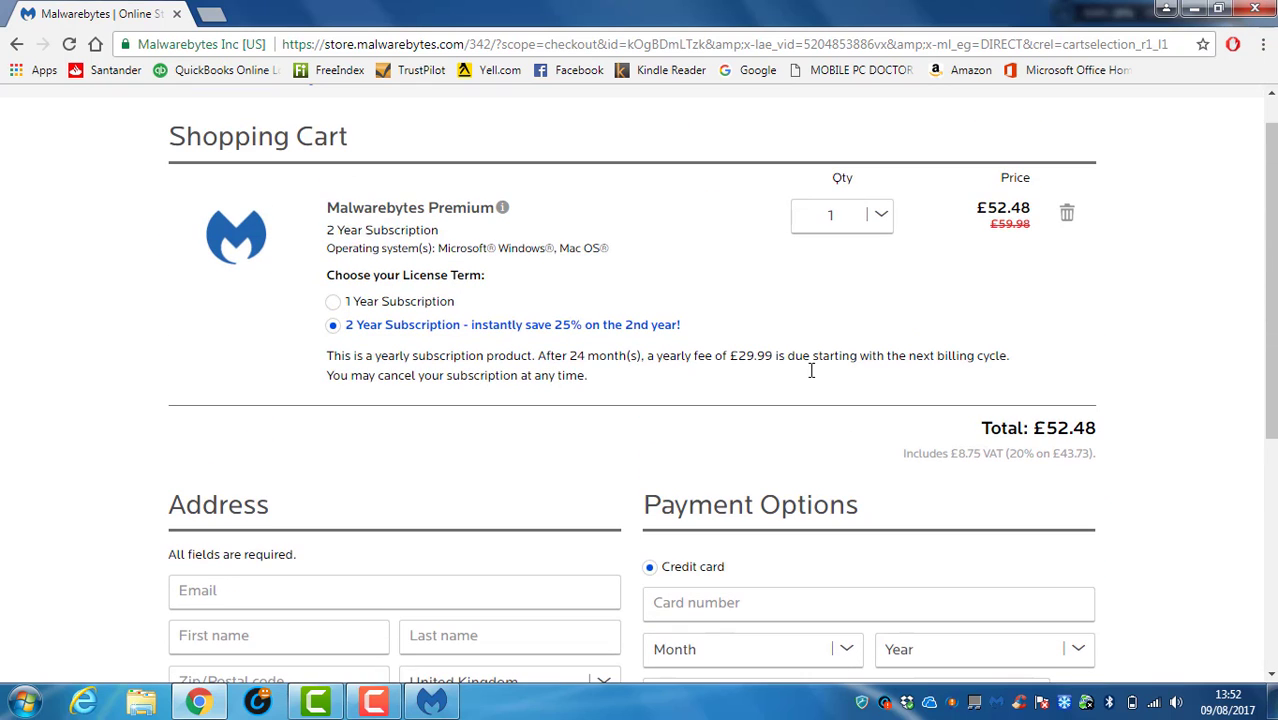
pyautogui.click(1255, 9)
# Step: Examine the Malwarebytes license activation form with and without the License ID field, and cancel it
pyautogui.click(797, 84)
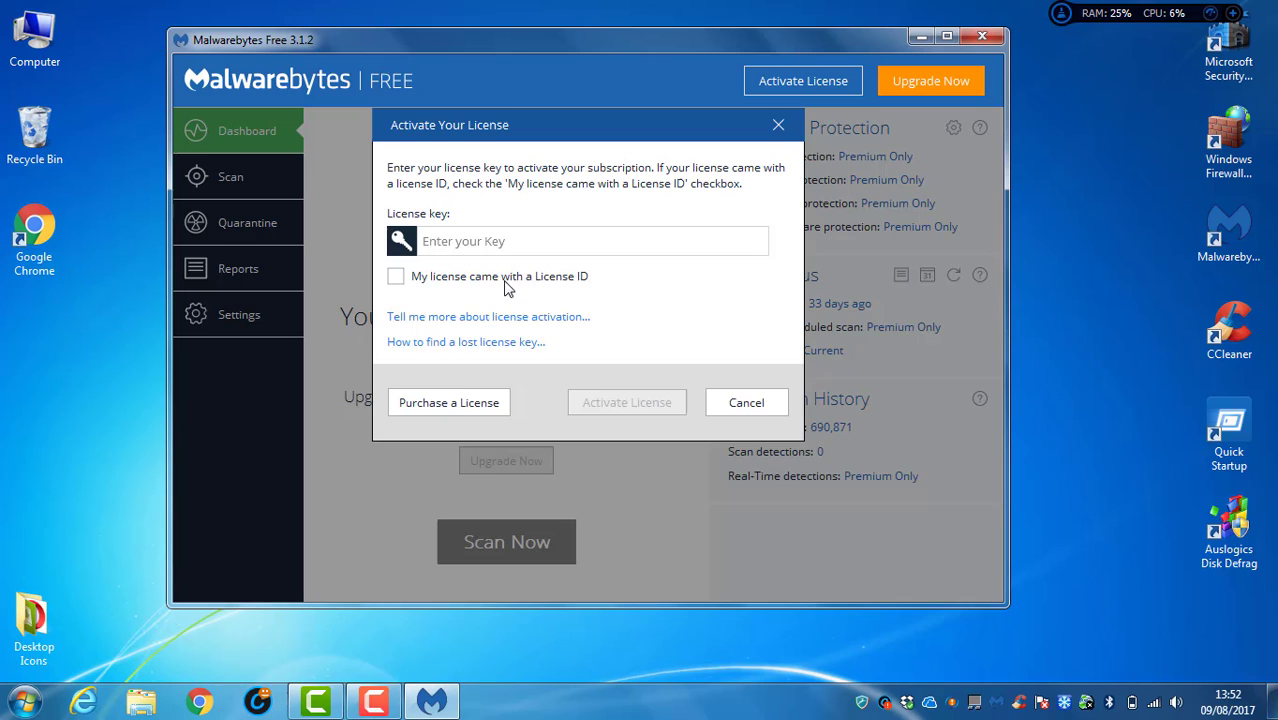
pyautogui.click(396, 277)
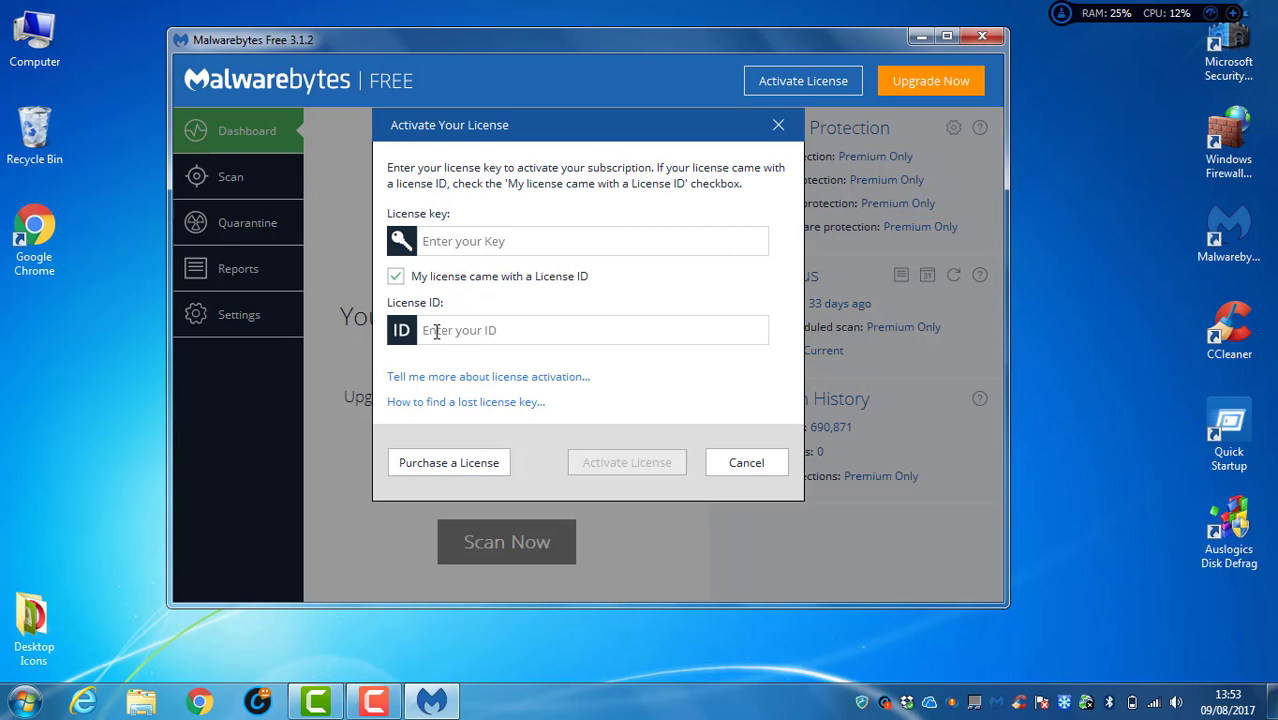
pyautogui.click(399, 280)
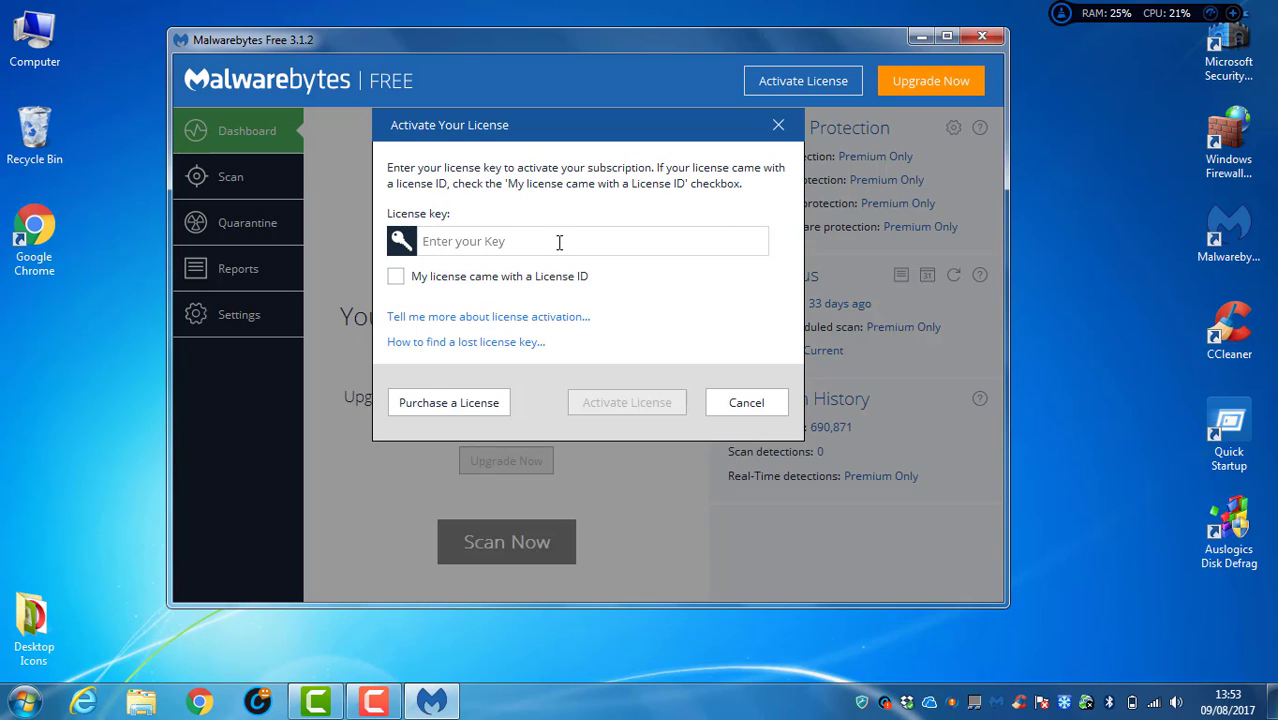
pyautogui.click(399, 279)
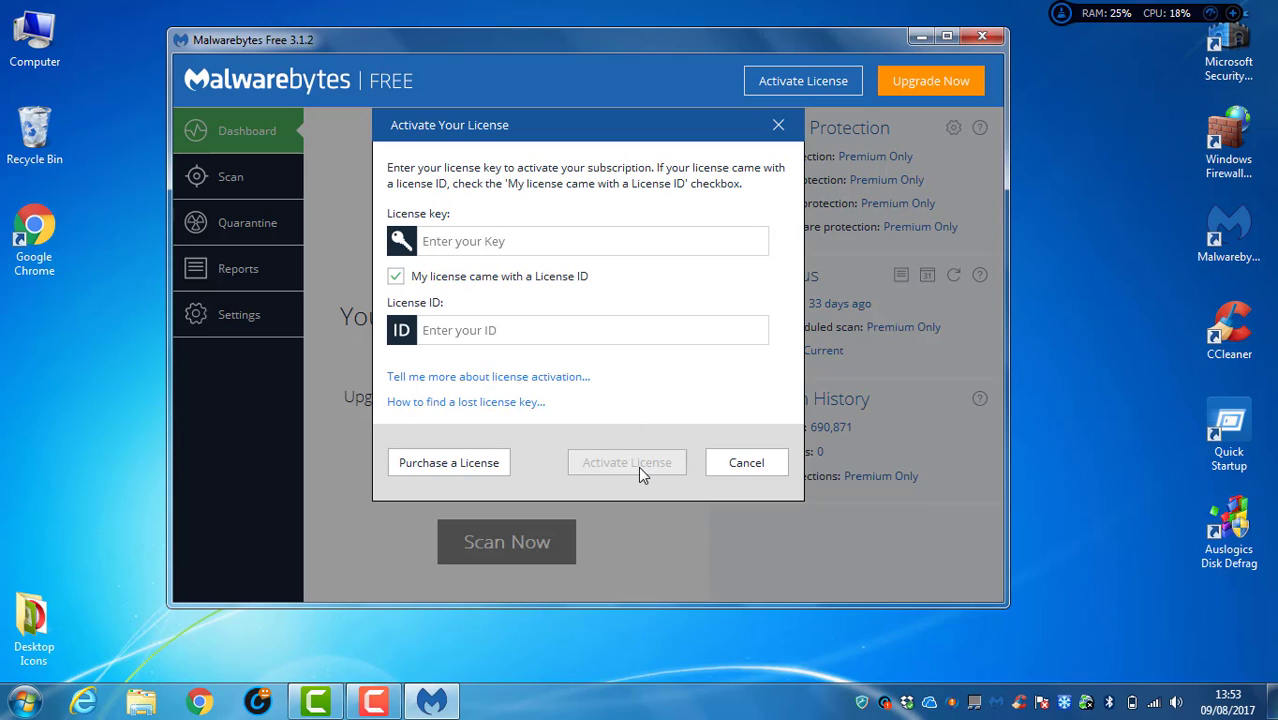
pyautogui.click(746, 462)
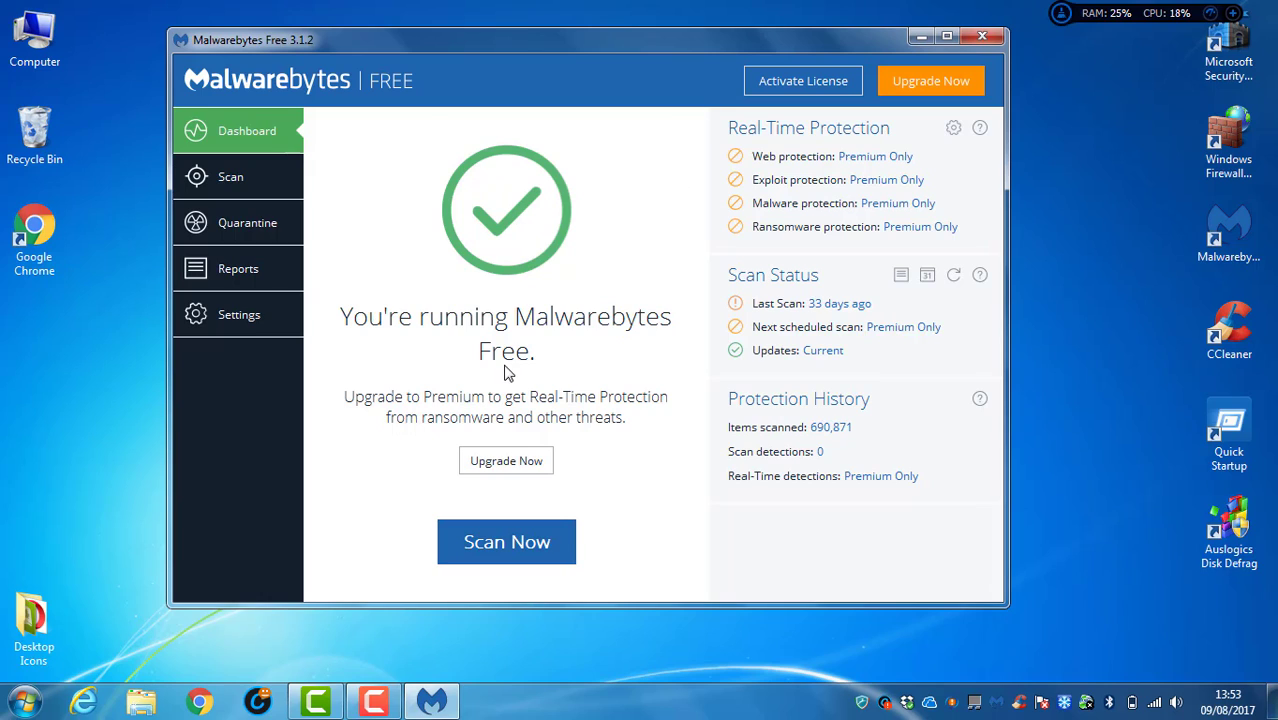
# Step: Run a threat scan and review the threats identified so far with the Threat column widened to show full names
pyautogui.click(510, 545)
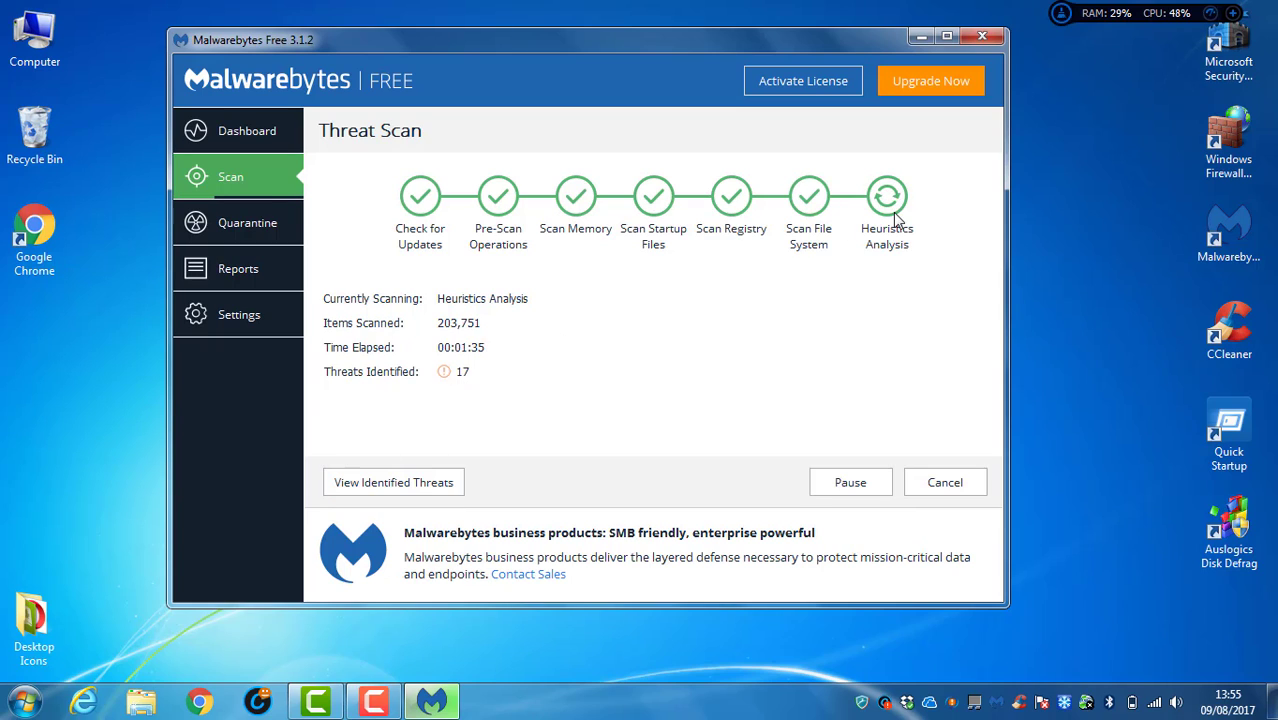
pyautogui.click(395, 486)
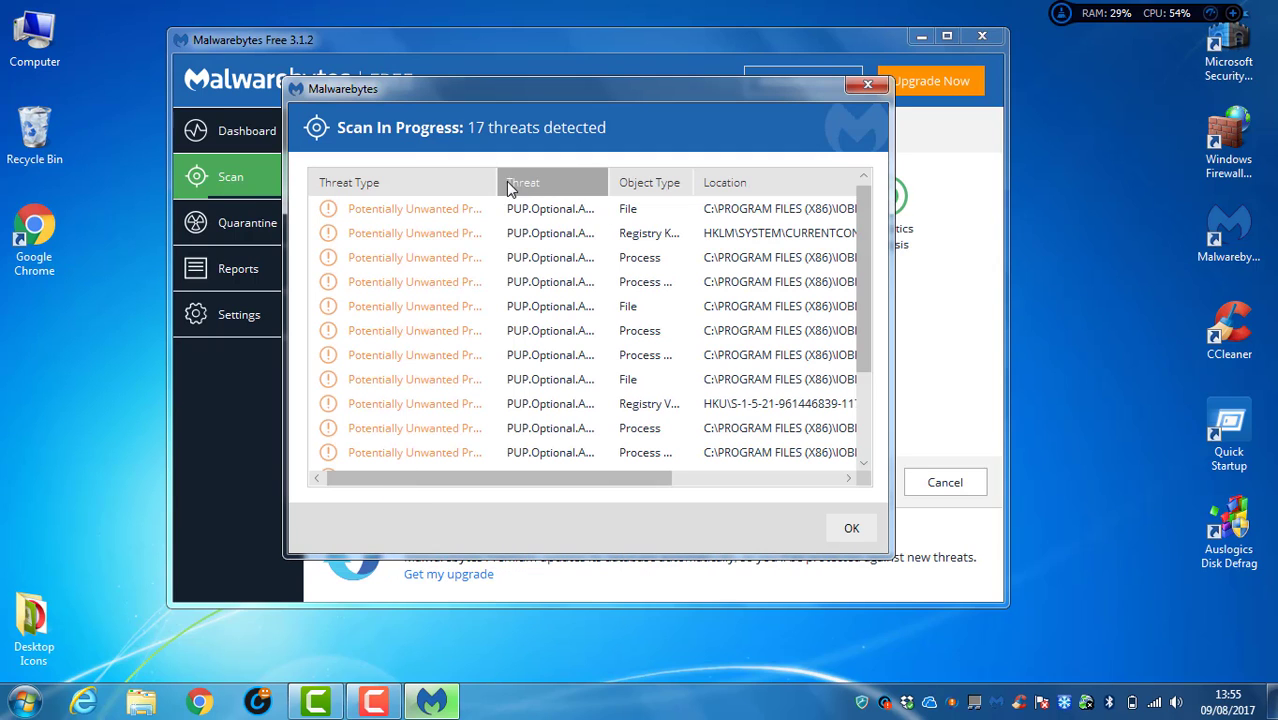
pyautogui.moveTo(608, 183); pyautogui.dragTo(757, 188)
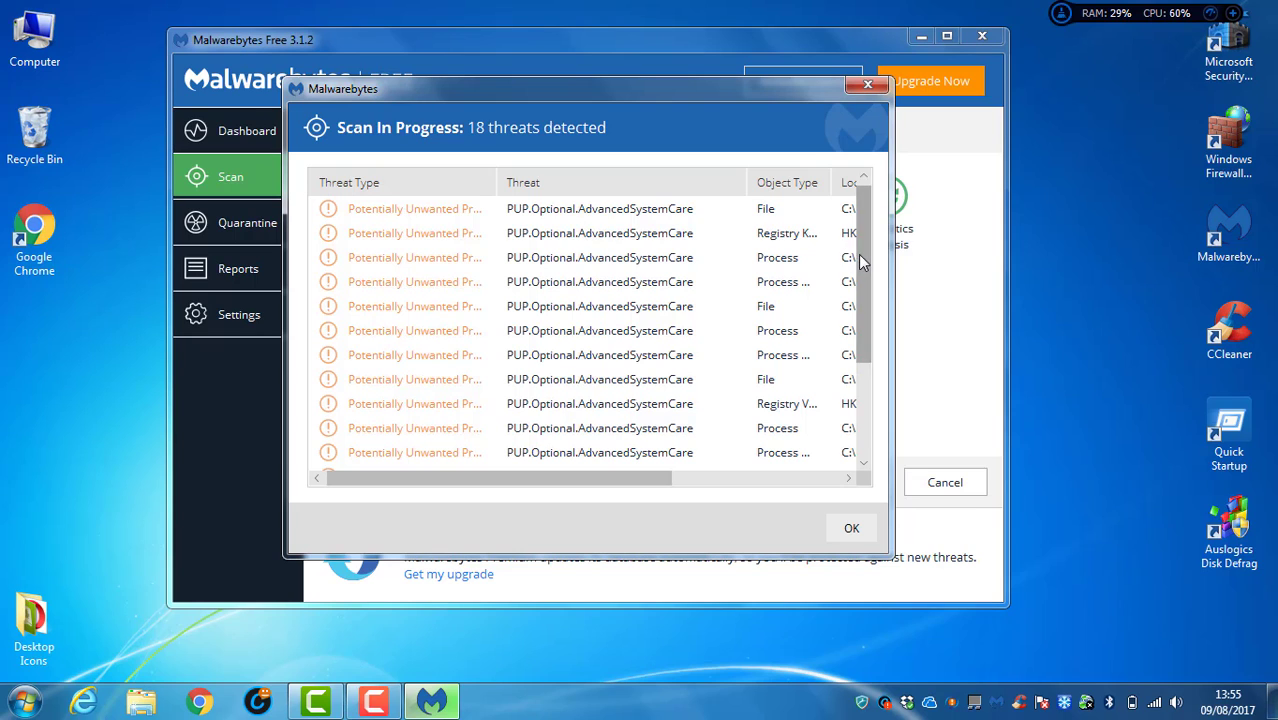
pyautogui.moveTo(858, 254); pyautogui.dragTo(885, 383)
pyautogui.click(851, 528)
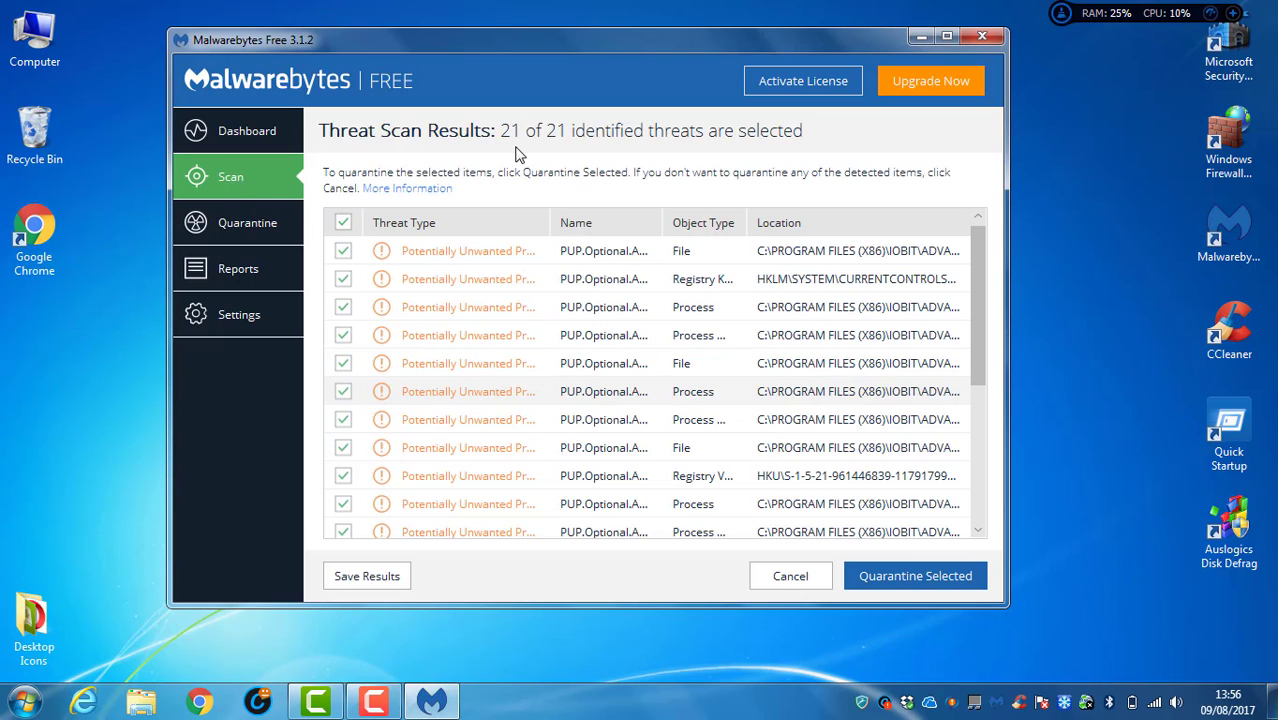
# Step: Widen the Name column in the threat scan results and look through the whole list of detections
pyautogui.moveTo(662, 222); pyautogui.dragTo(790, 223)
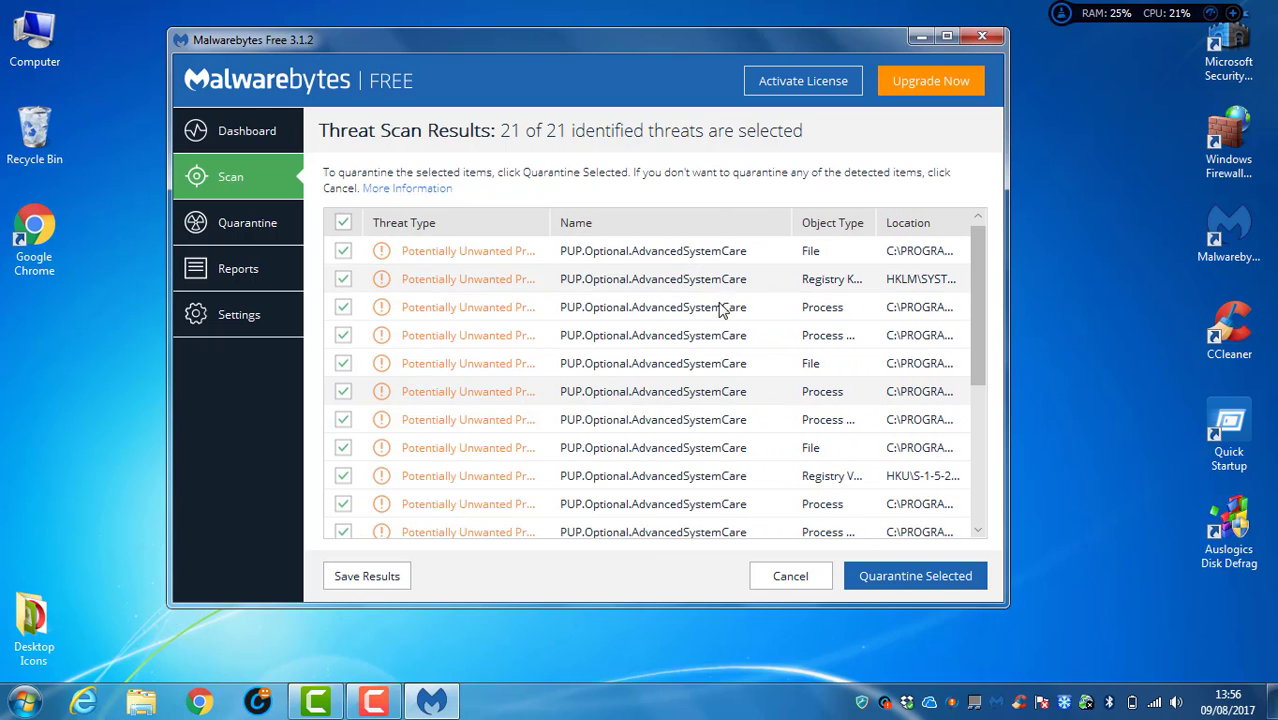
pyautogui.moveTo(980, 281); pyautogui.dragTo(1007, 462)
pyautogui.moveTo(998, 410); pyautogui.dragTo(1001, 242)
# Step: Deselect all threats in the scan results and select only the first, second, fifth and seventh entries
pyautogui.click(343, 222)
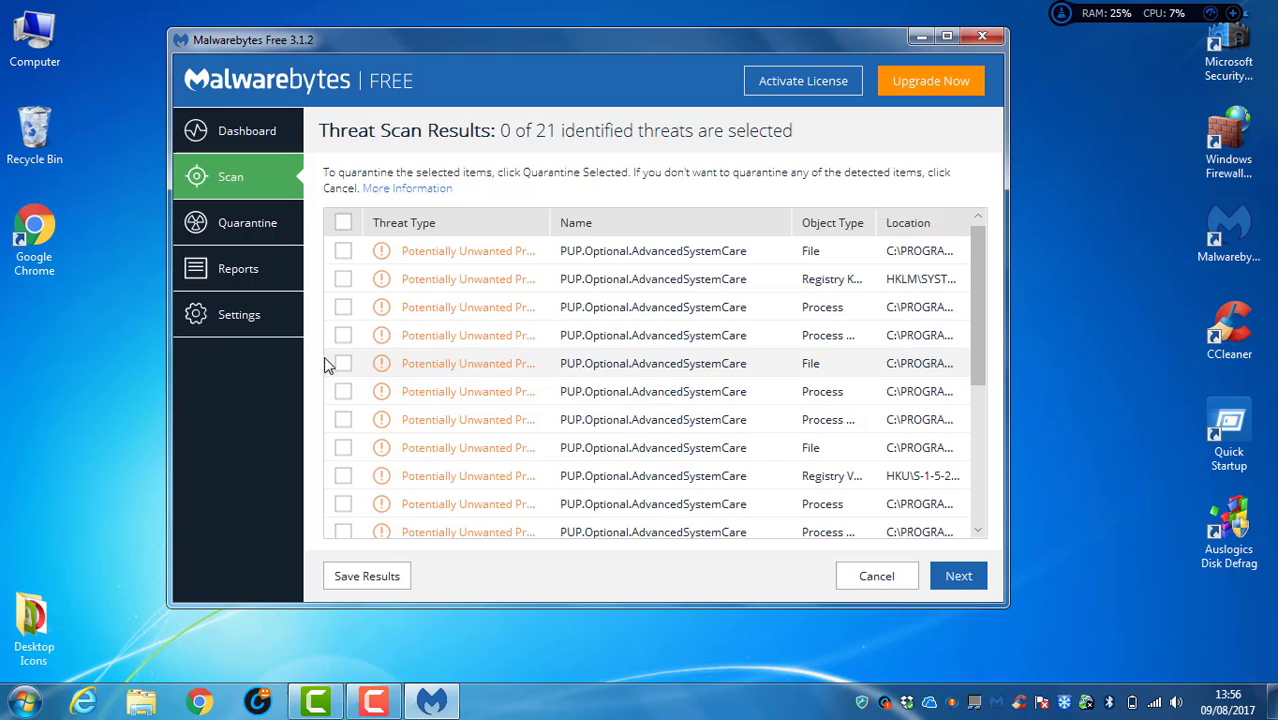
pyautogui.click(343, 253)
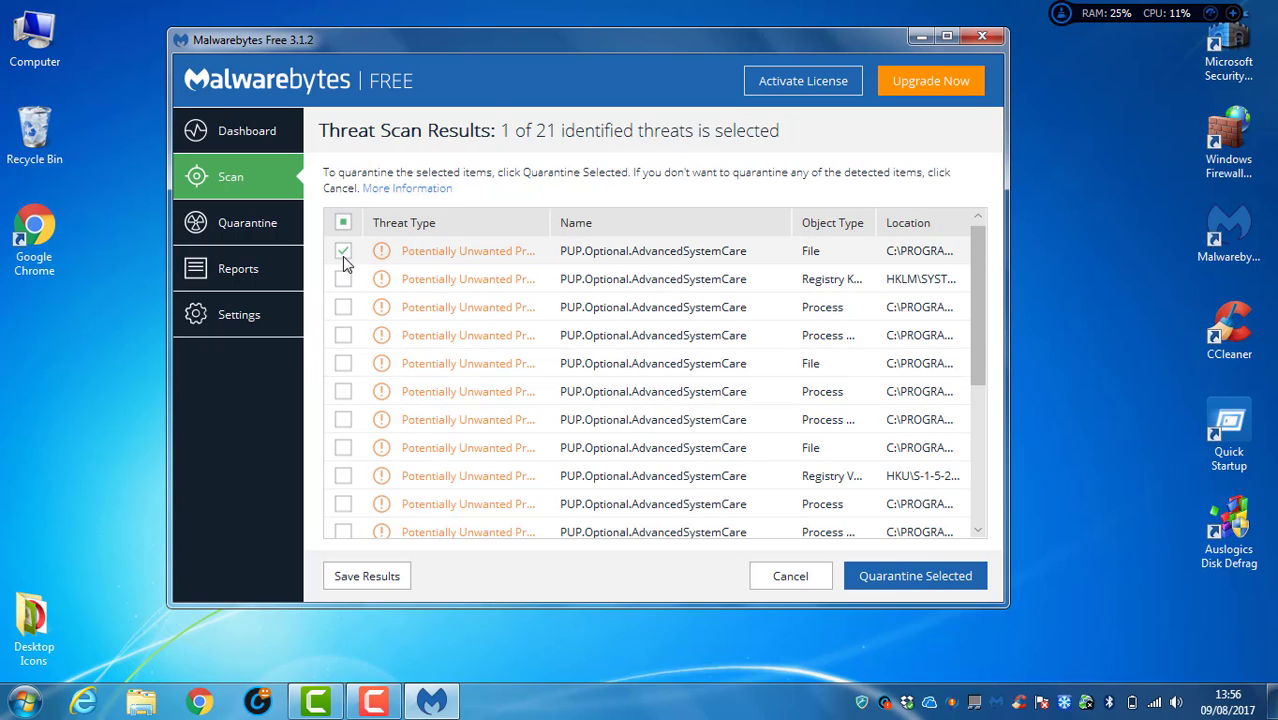
pyautogui.click(343, 279)
pyautogui.click(343, 363)
pyautogui.click(343, 419)
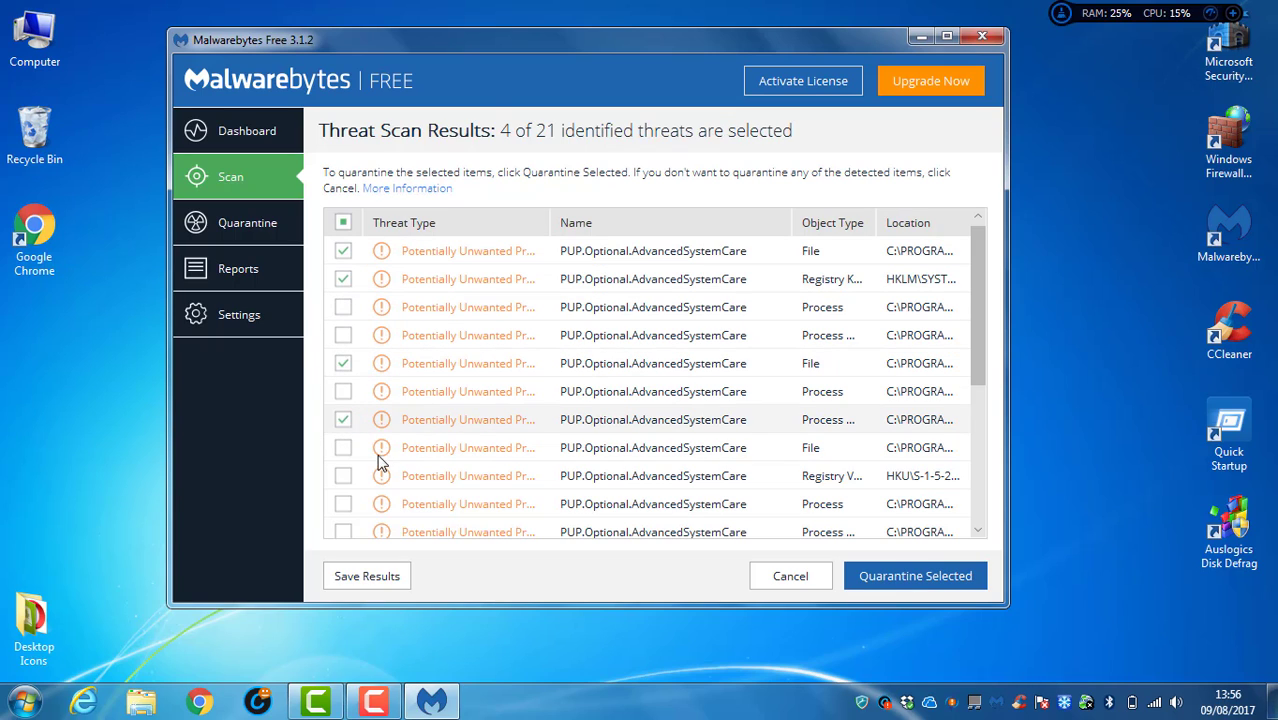
# Step: Select all identified threats in the scan results and quarantine them
pyautogui.click(342, 223)
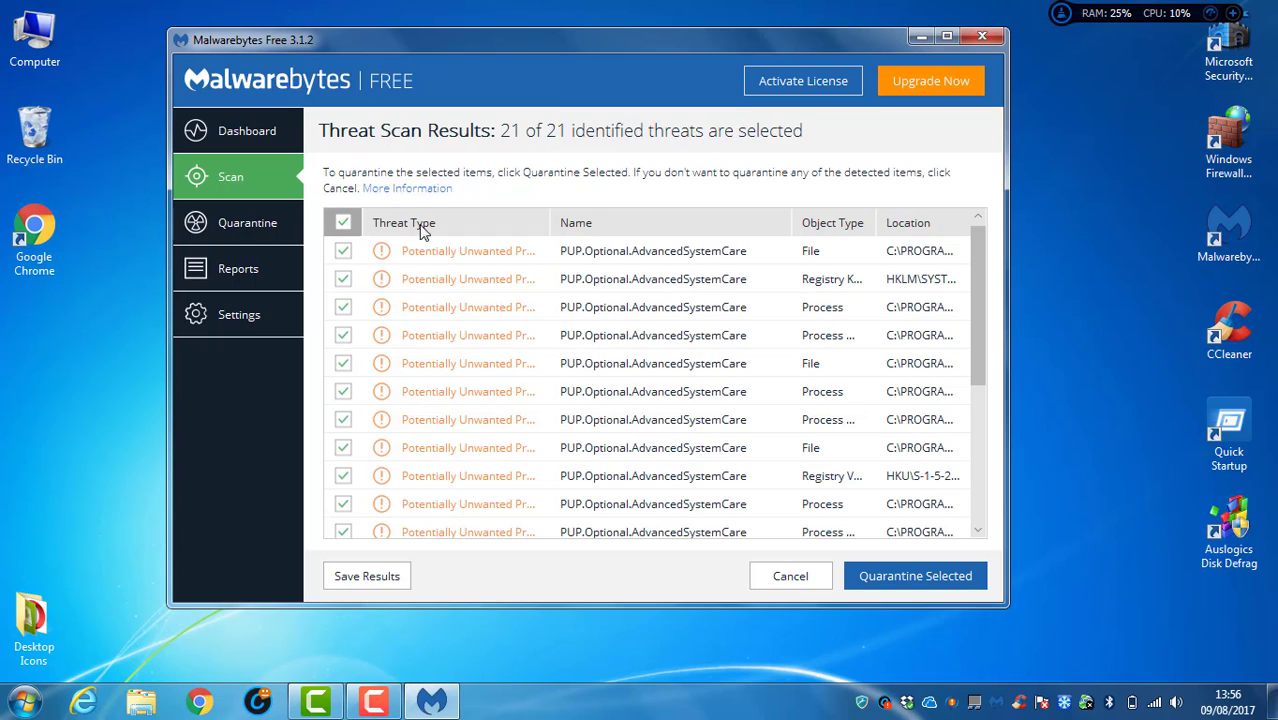
pyautogui.click(342, 223)
pyautogui.click(342, 224)
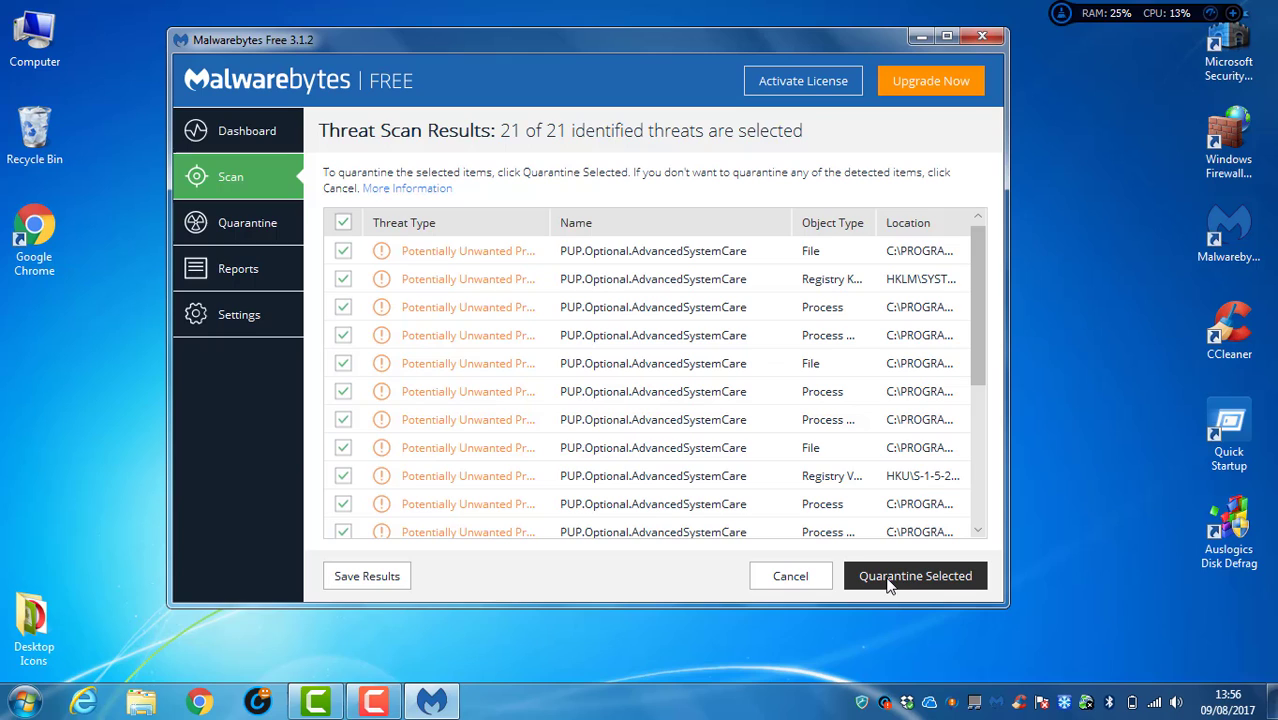
pyautogui.click(922, 578)
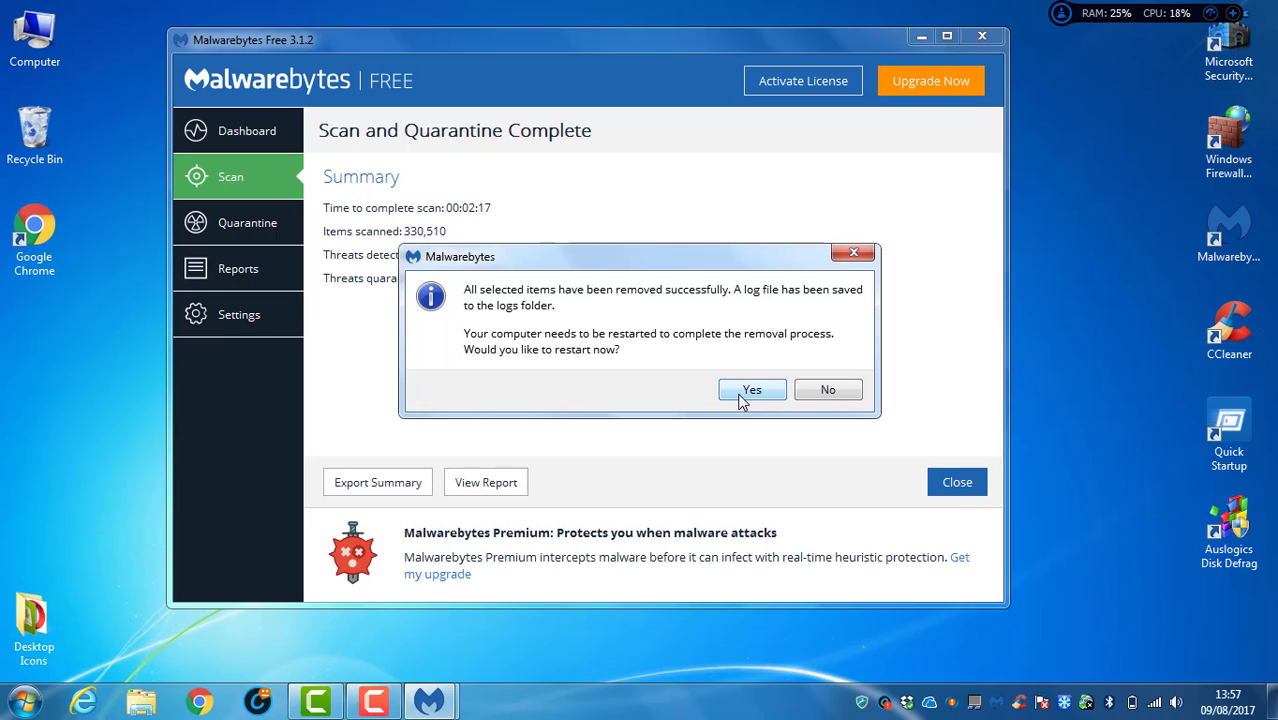
# Step: Dismiss the restart prompt without restarting, then check the dashboard and the completed scan's summary
pyautogui.click(743, 398)
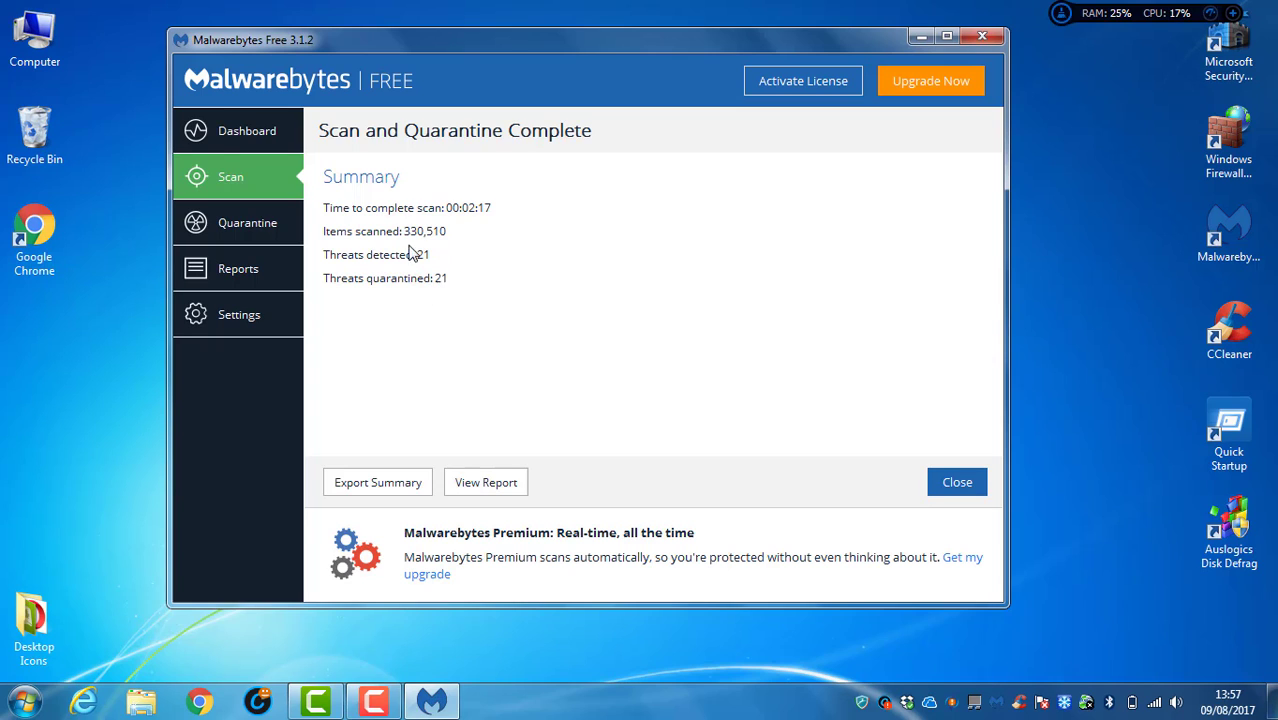
pyautogui.click(245, 135)
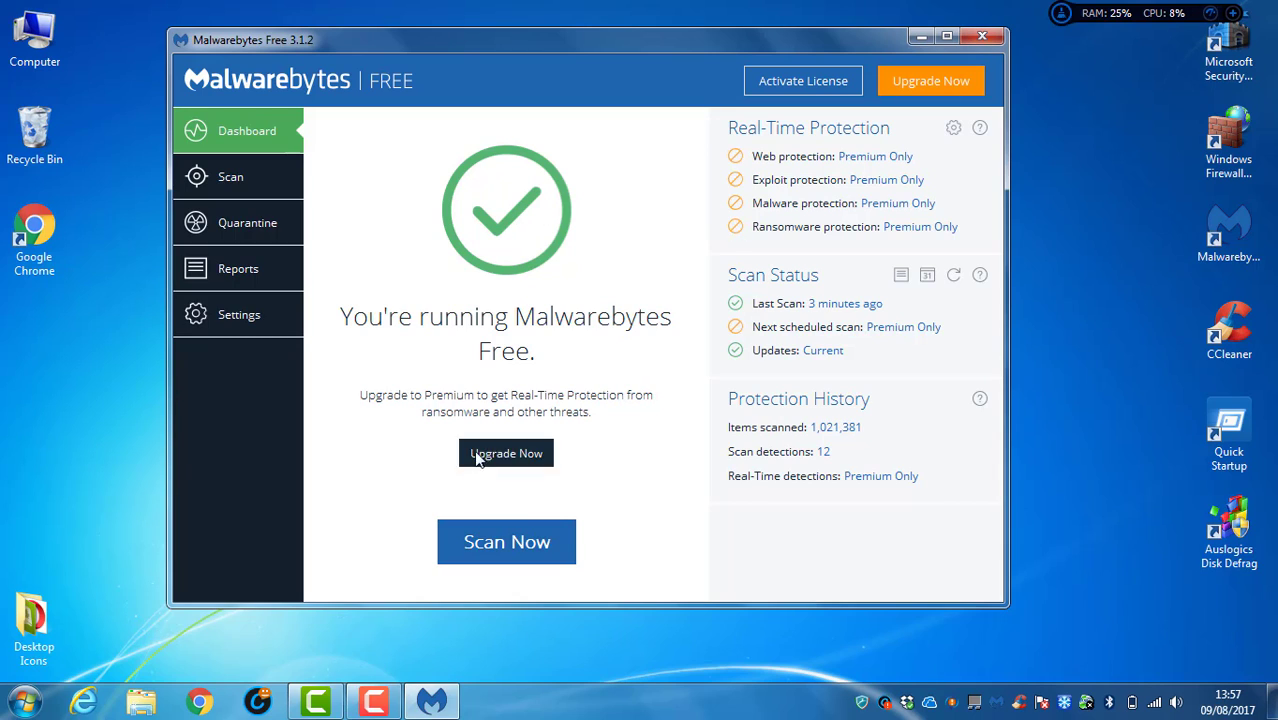
pyautogui.click(254, 188)
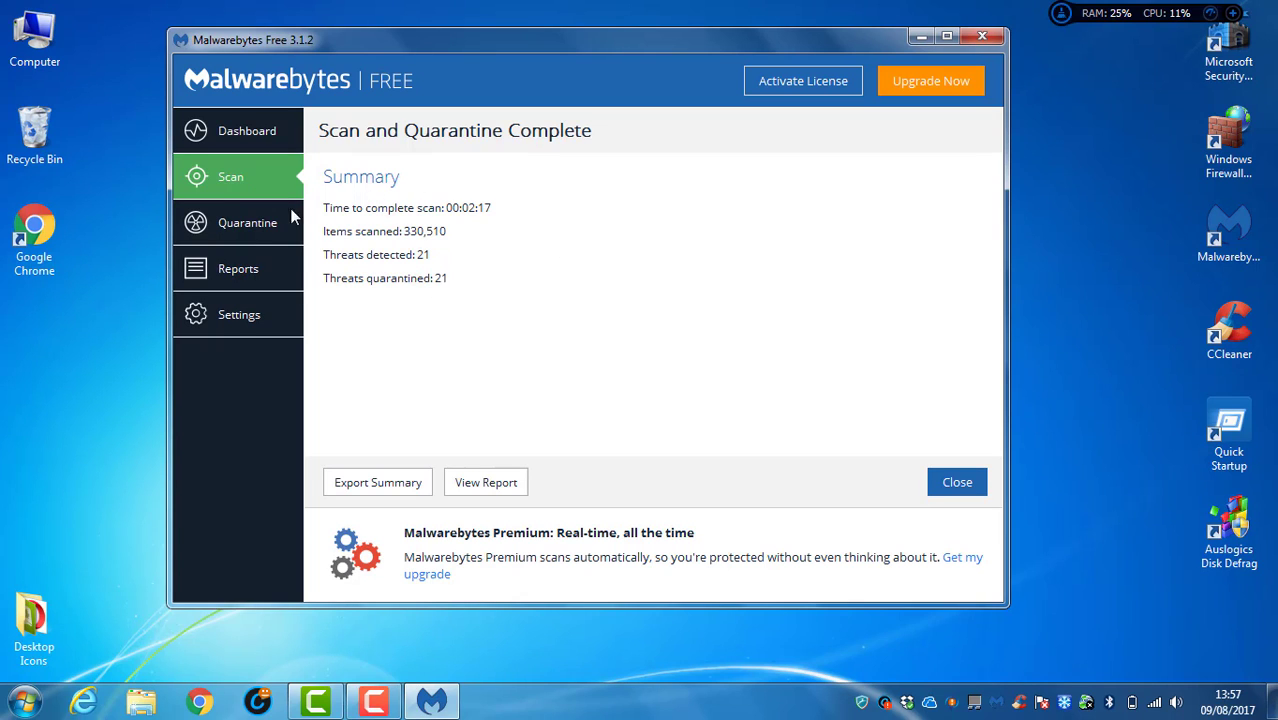
# Step: Open the quarantined items list, select all entries, then clear the selection and select only the third entry
pyautogui.click(251, 226)
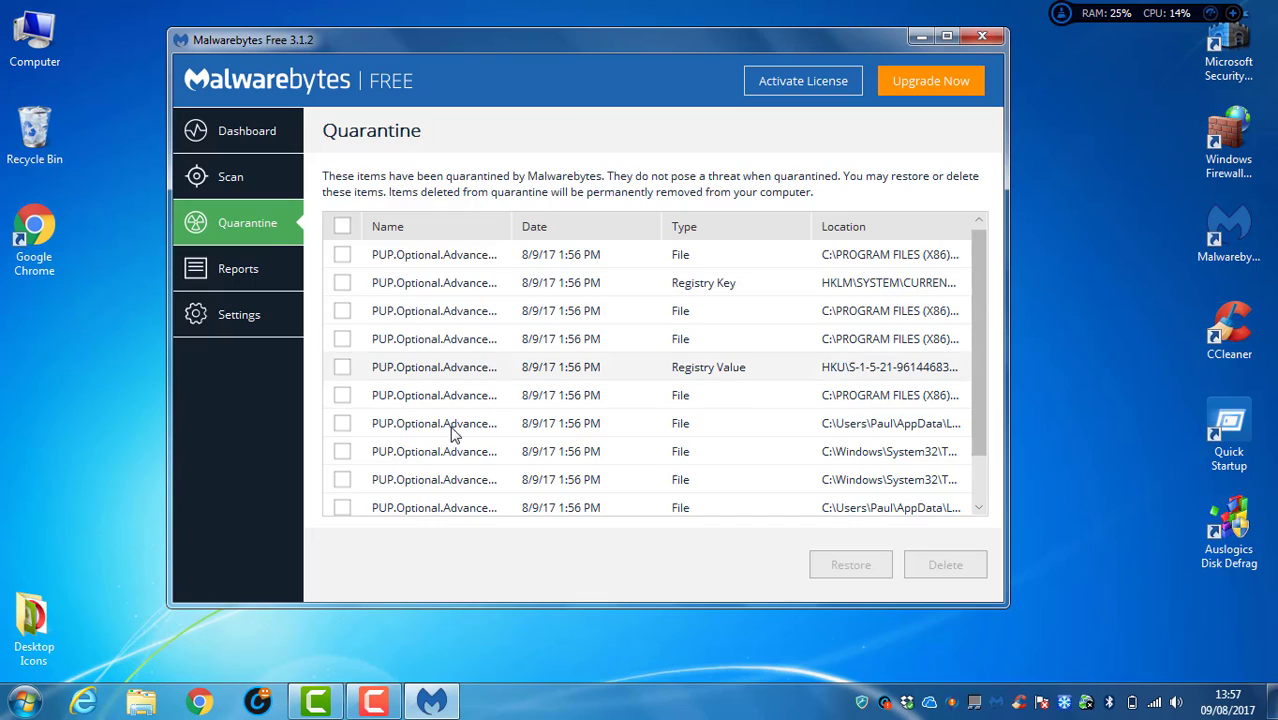
pyautogui.click(342, 226)
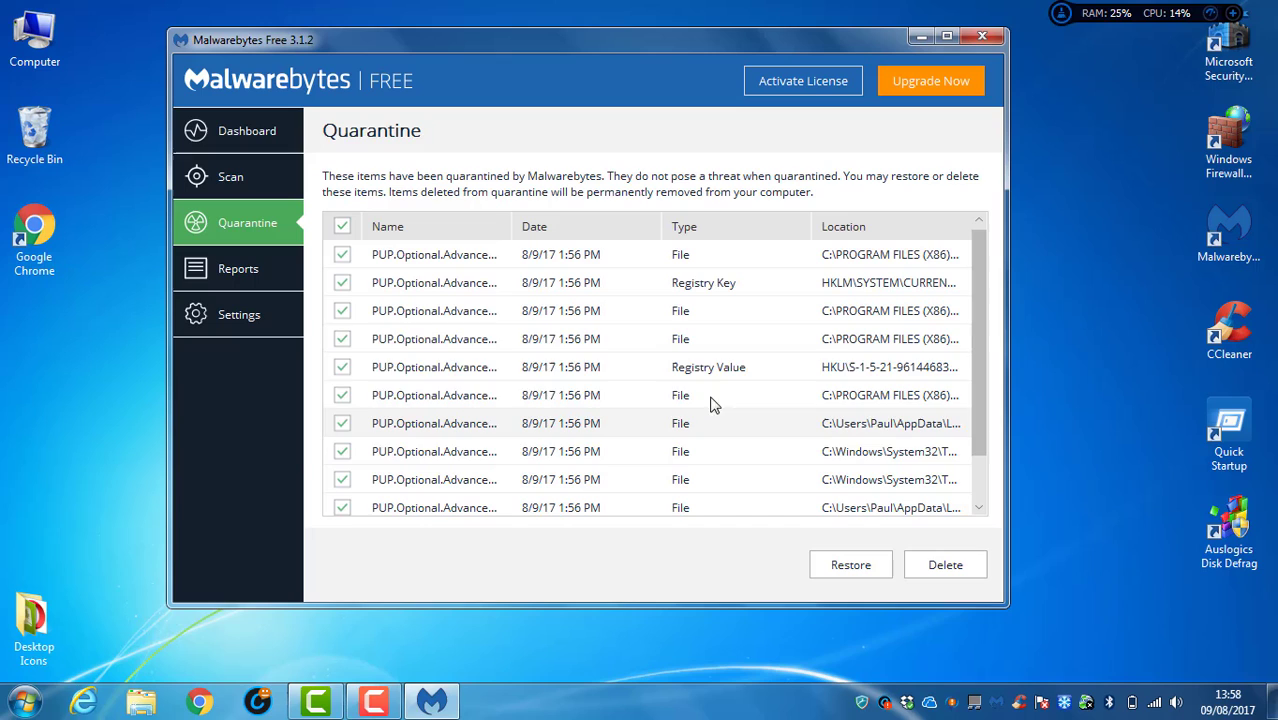
pyautogui.click(342, 367)
pyautogui.click(342, 226)
pyautogui.click(342, 226)
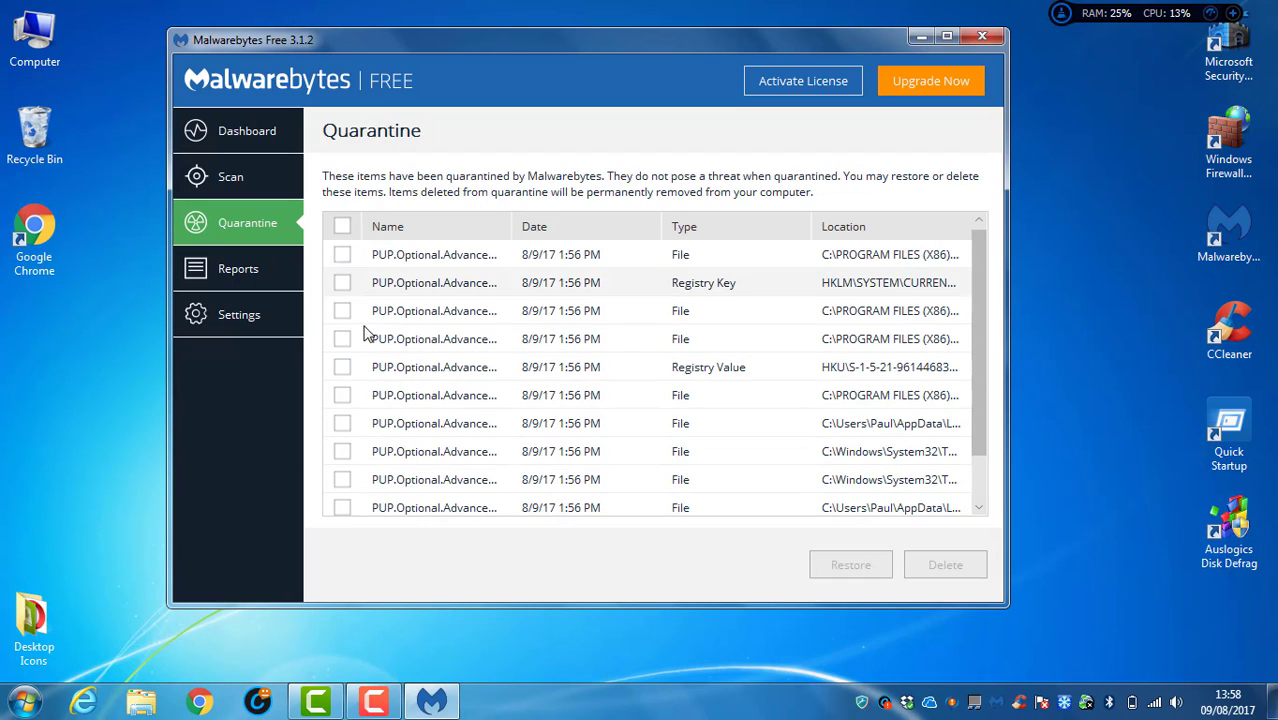
pyautogui.click(342, 310)
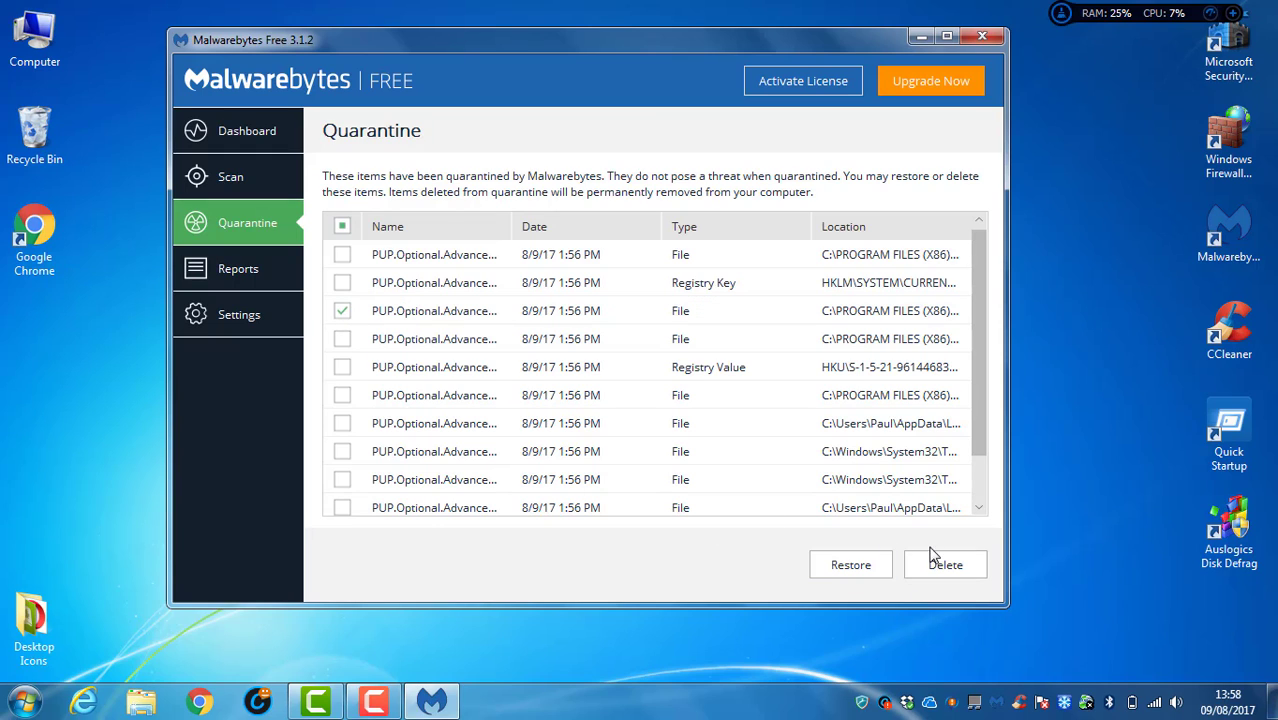
# Step: Open the scan report dated 8/9/17 1:53 PM, look through its contents and close it
pyautogui.click(238, 268)
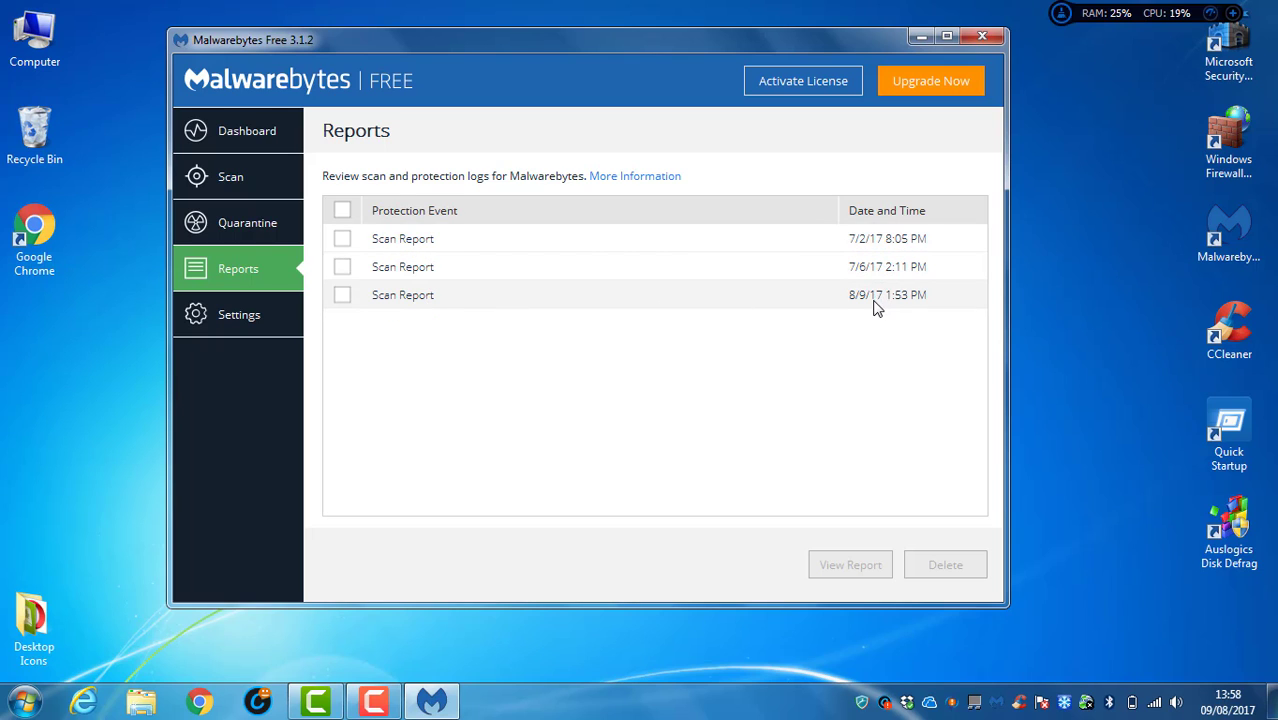
pyautogui.doubleClick(420, 302)
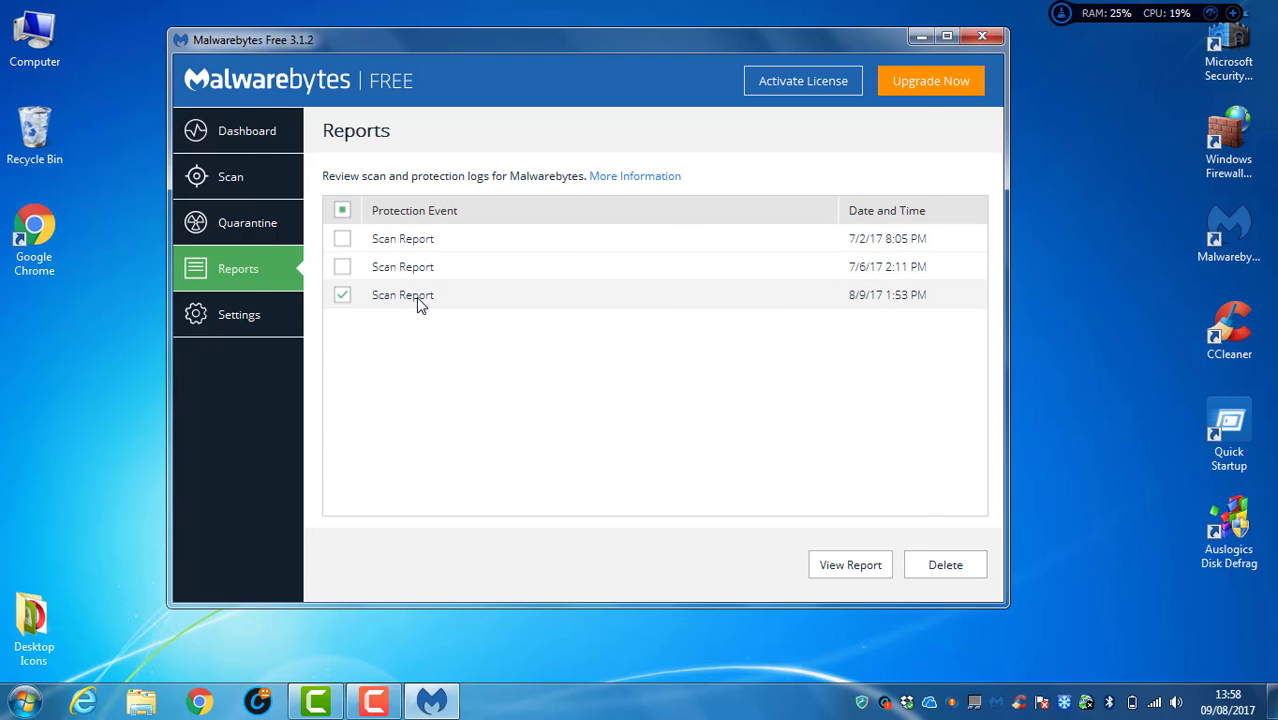
pyautogui.moveTo(898, 213); pyautogui.dragTo(906, 260)
pyautogui.moveTo(912, 373); pyautogui.dragTo(896, 445)
pyautogui.click(860, 530)
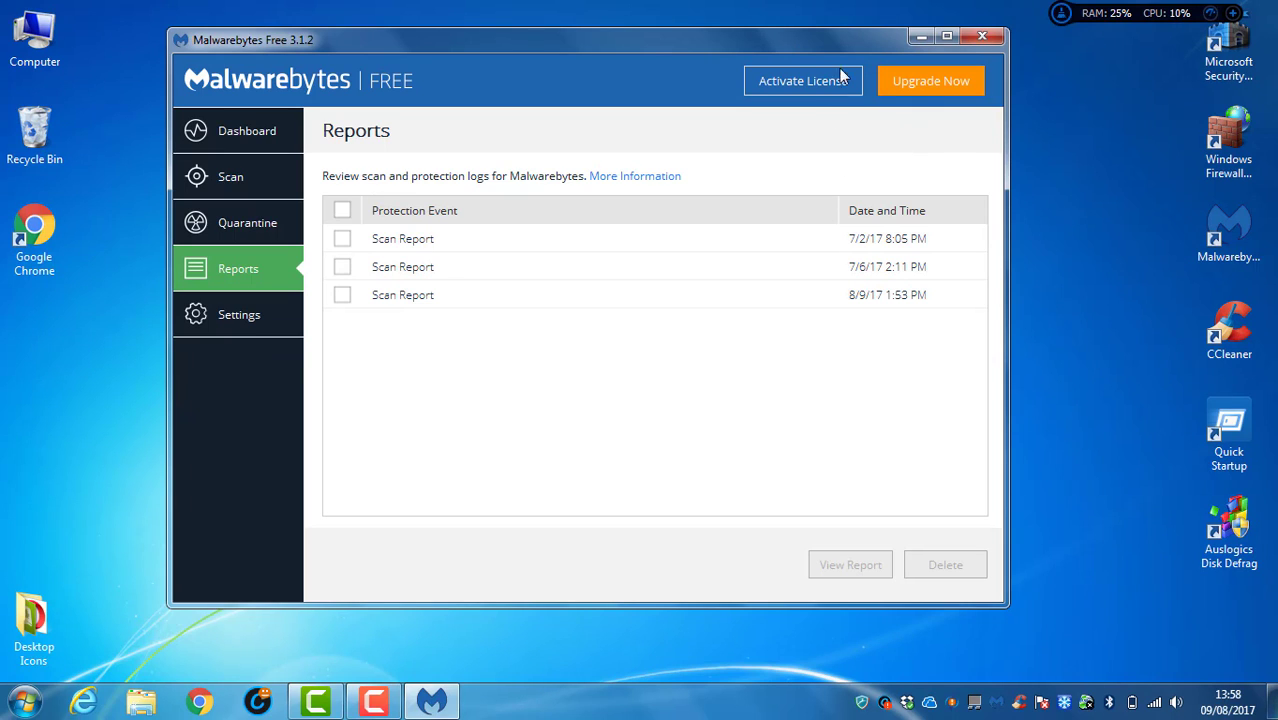
# Step: Look at the application settings and the Normal scheduled scan's start options, cancel without changes and return to the dashboard
pyautogui.click(251, 317)
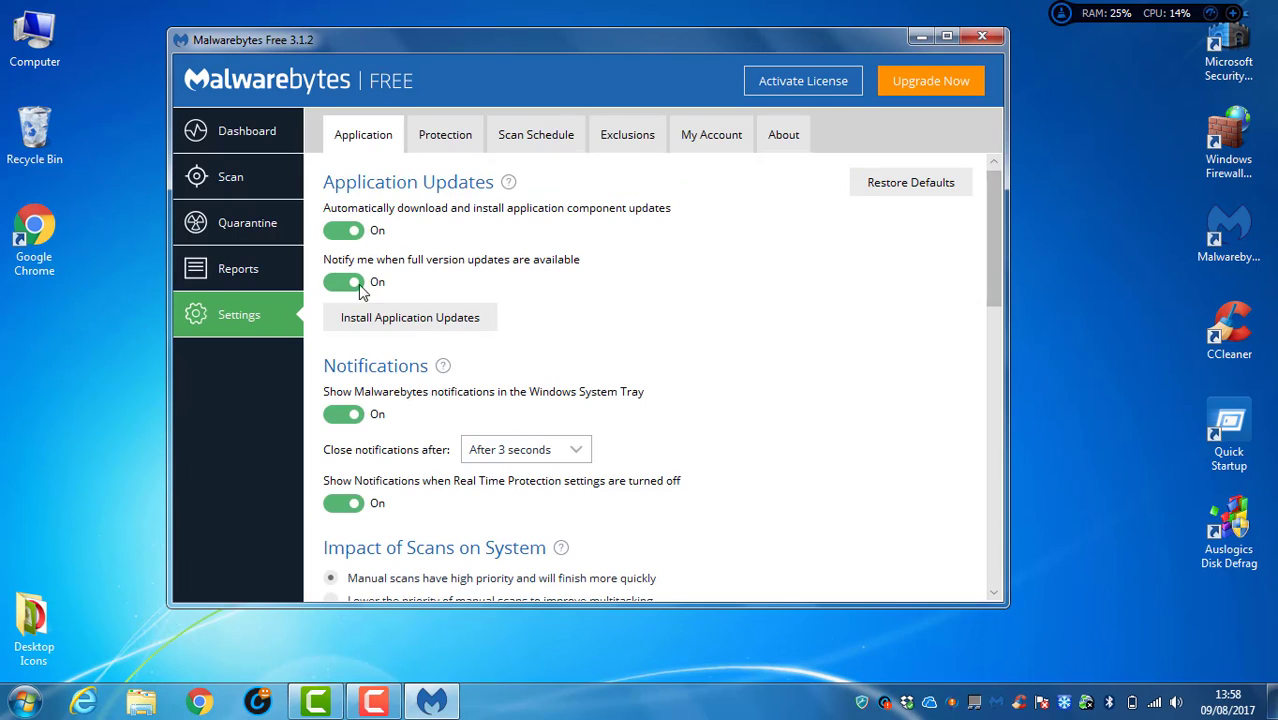
pyautogui.click(553, 144)
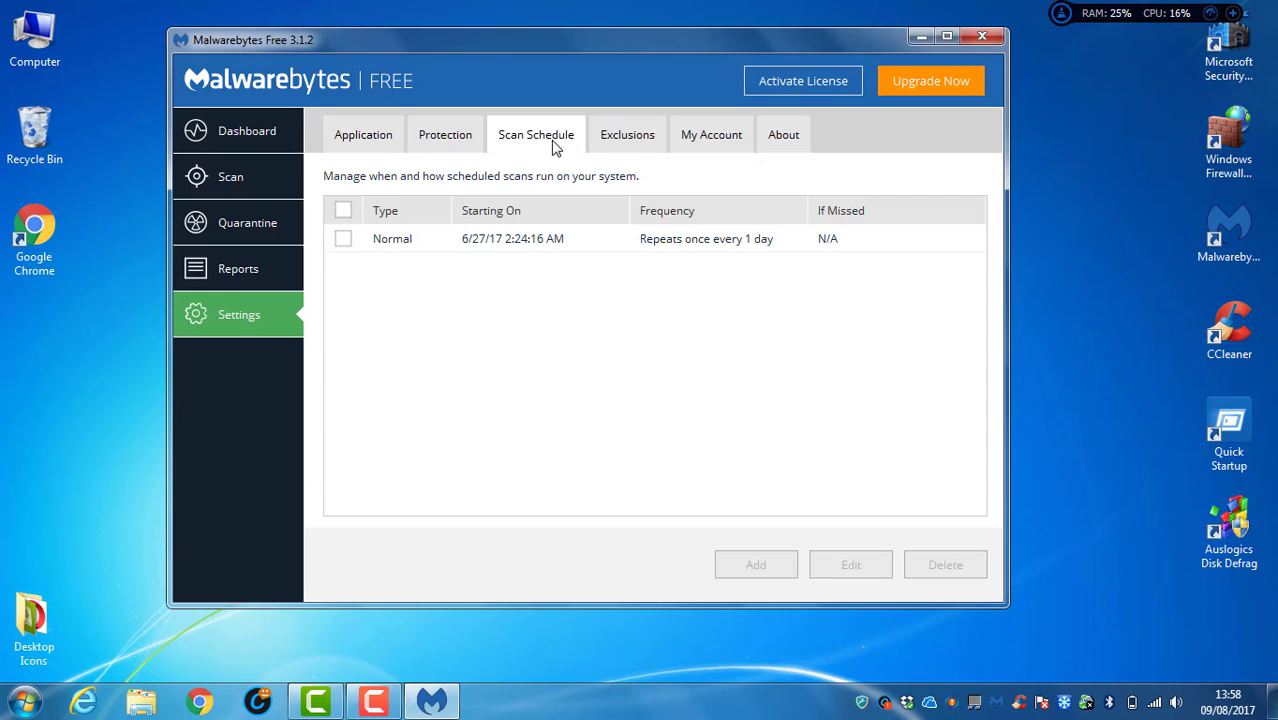
pyautogui.doubleClick(400, 243)
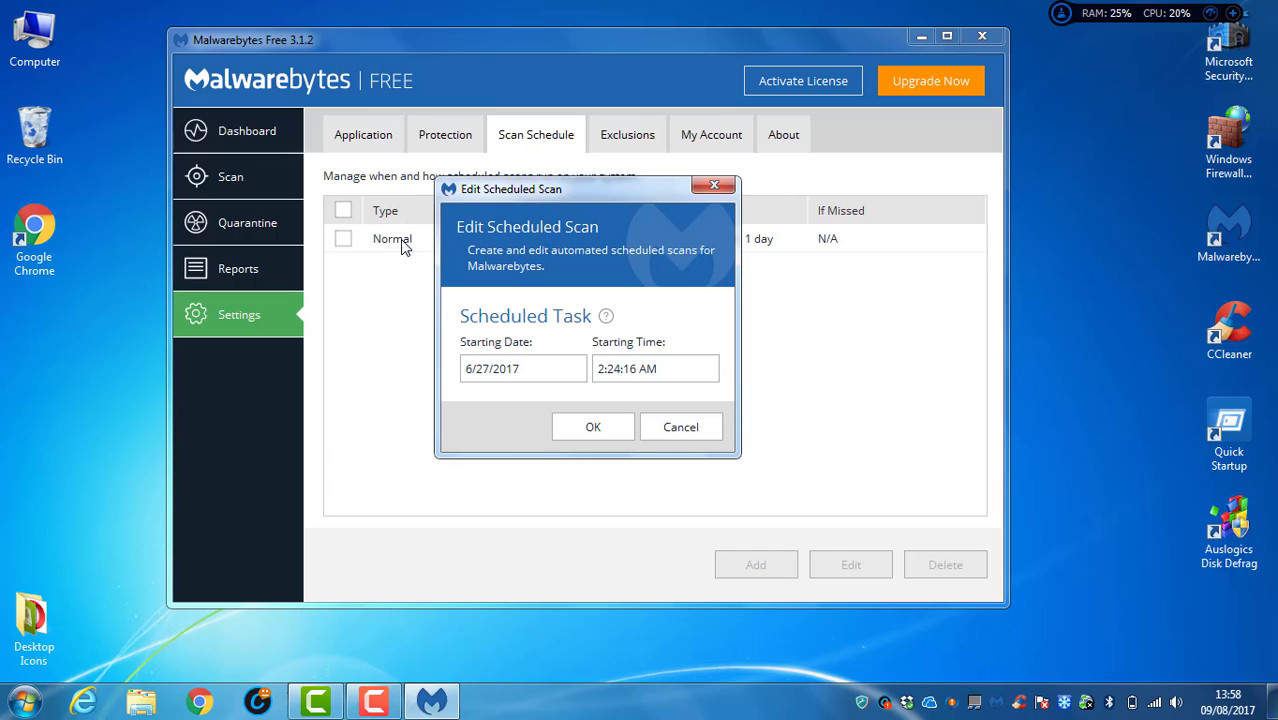
pyautogui.click(684, 433)
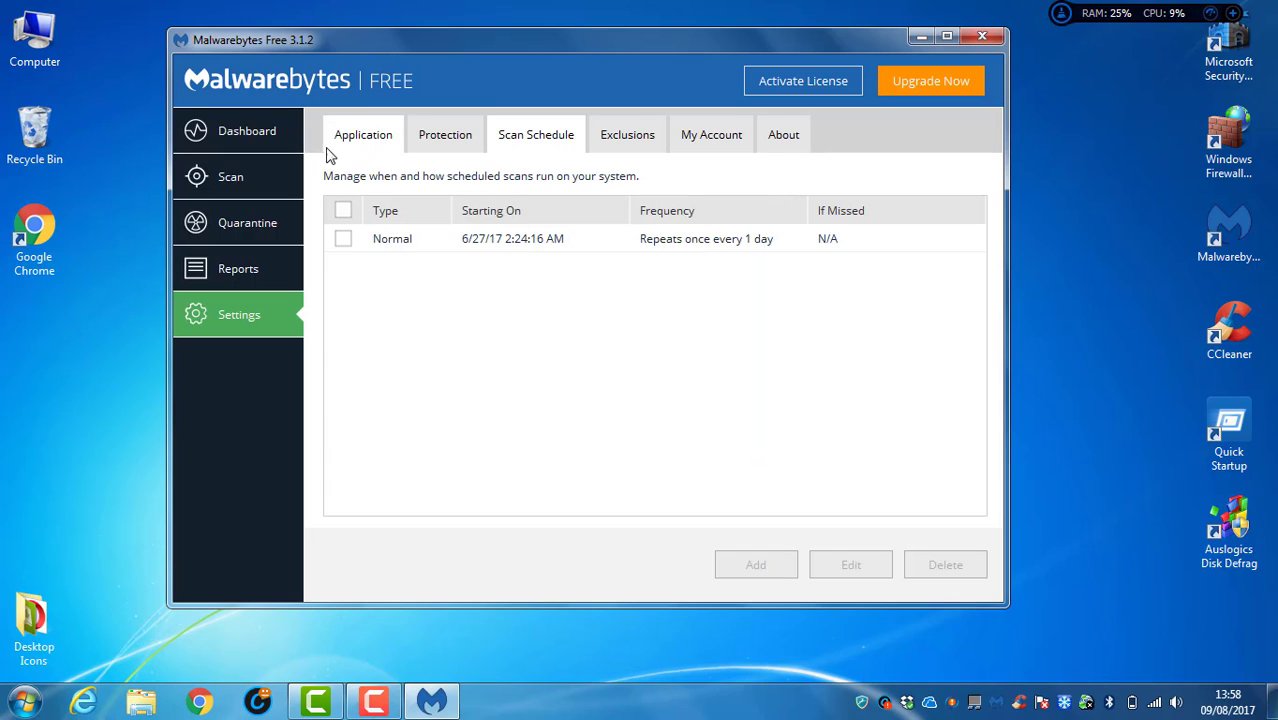
pyautogui.click(247, 131)
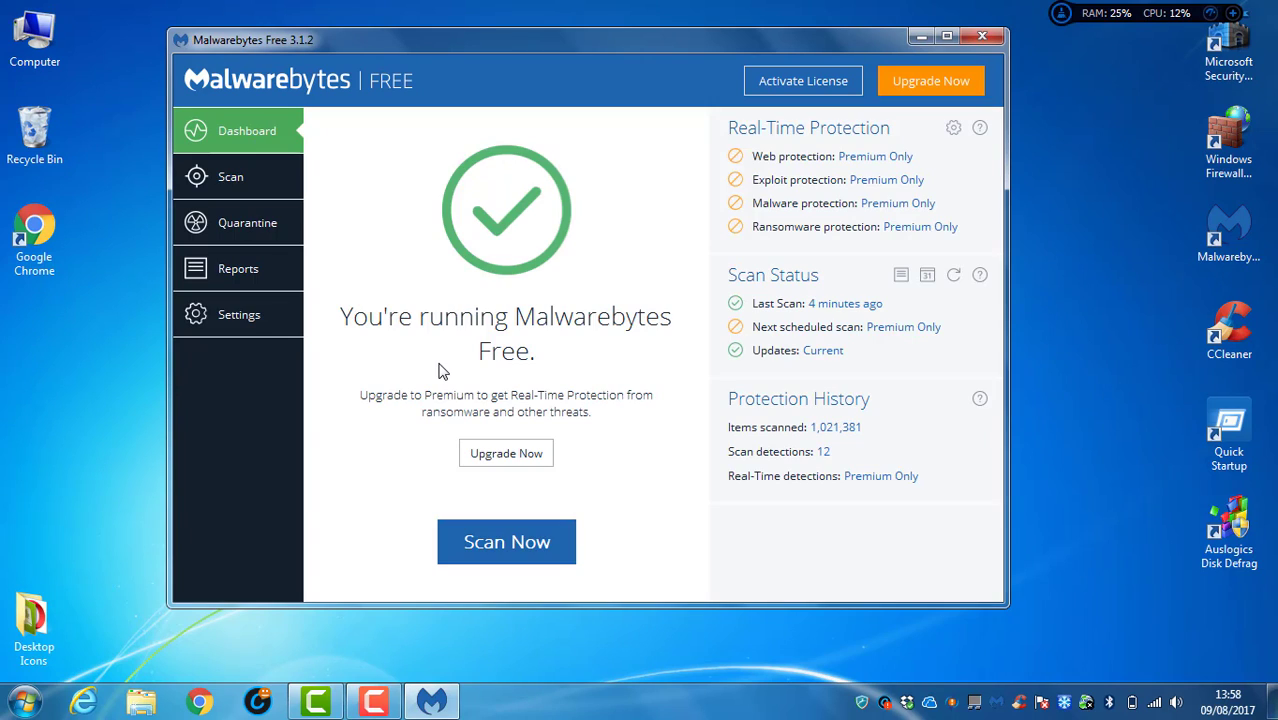